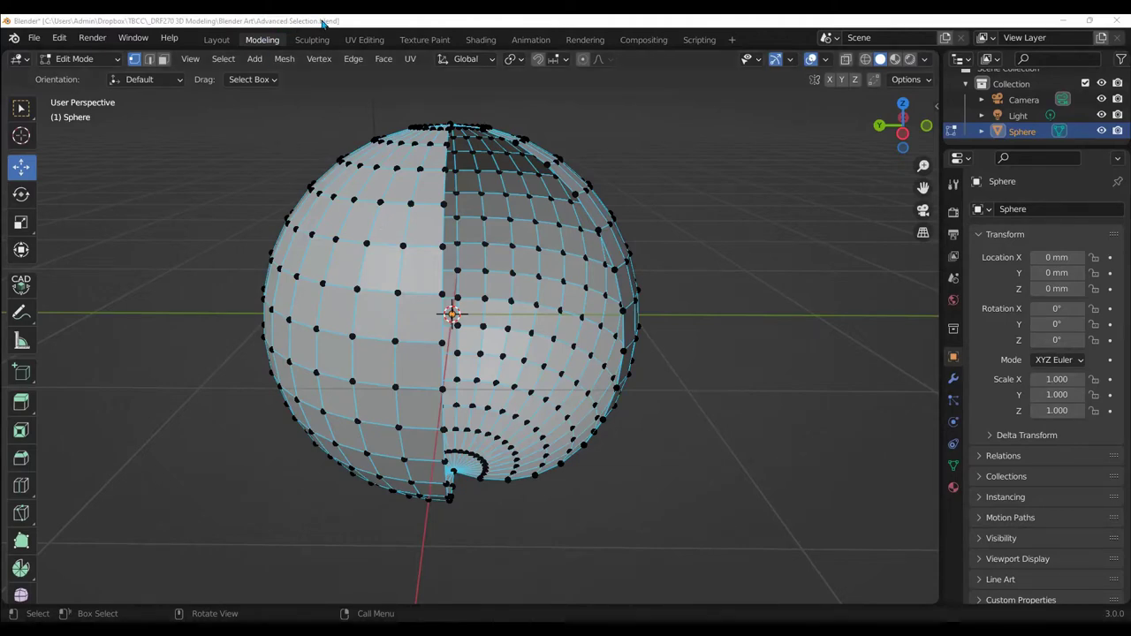
# - Delete a vertical loop of vertices from the sphere
pyautogui.moveTo(745, 374); pyautogui.dragTo(748, 360, button='middle')
pyautogui.moveTo(740, 416); pyautogui.dragTo(797, 396, button='middle')
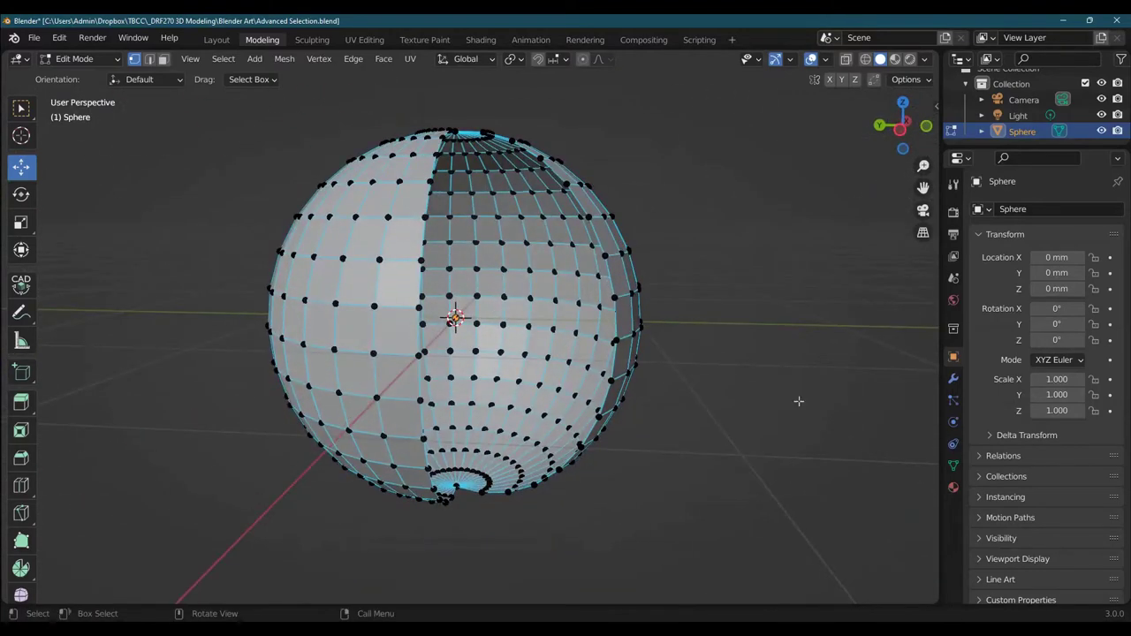
pyautogui.click(881, 129)
pyautogui.scroll(-5, 777, 220)
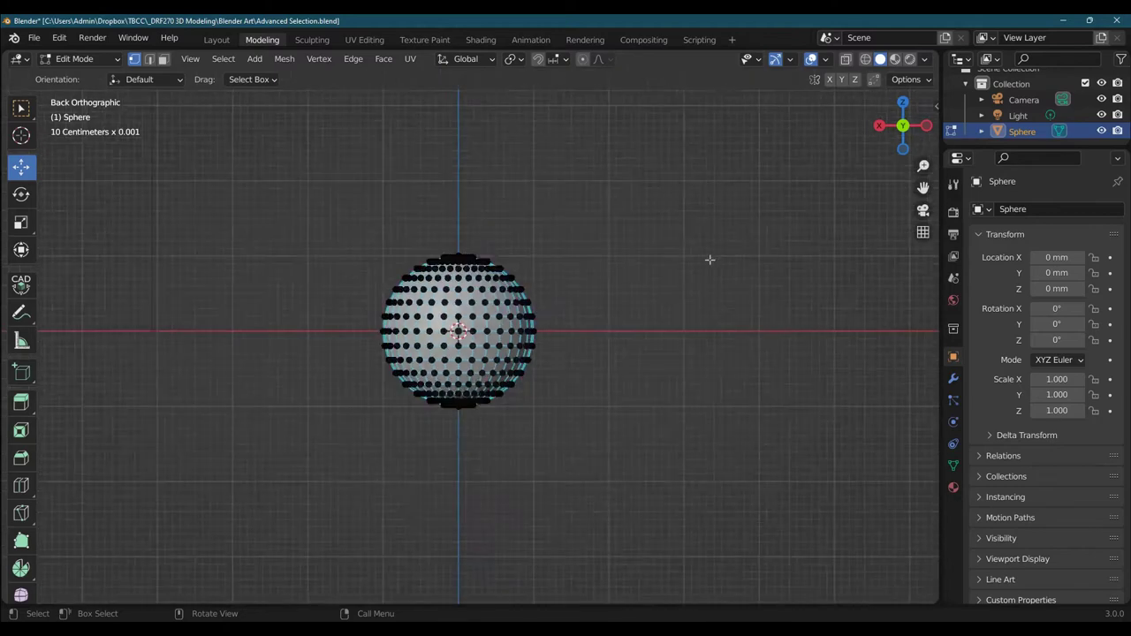
pyautogui.moveTo(707, 259); pyautogui.dragTo(229, 287, button='middle')
pyautogui.scroll(4, 378, 450)
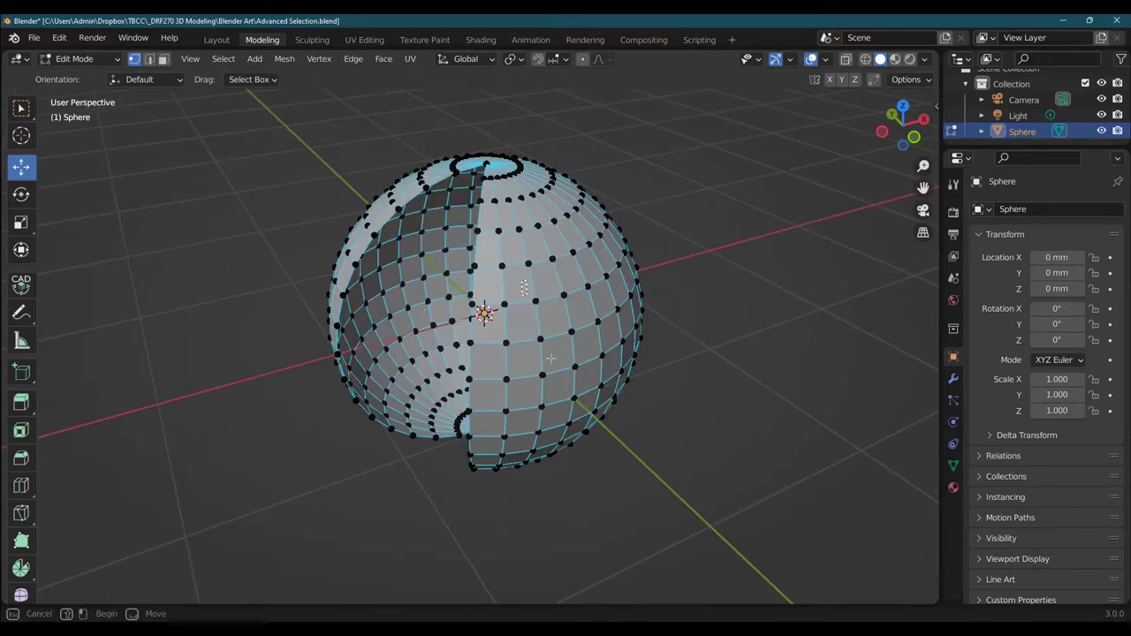
pyautogui.keyDown('alt'); pyautogui.click(551, 433); pyautogui.keyUp('alt')
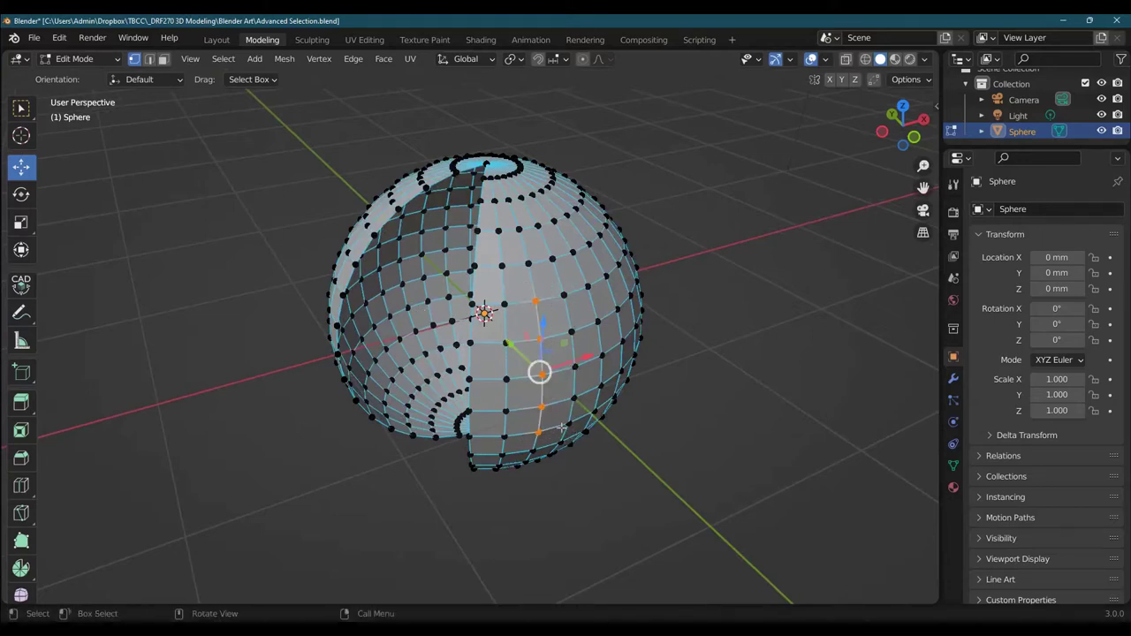
pyautogui.press('x')
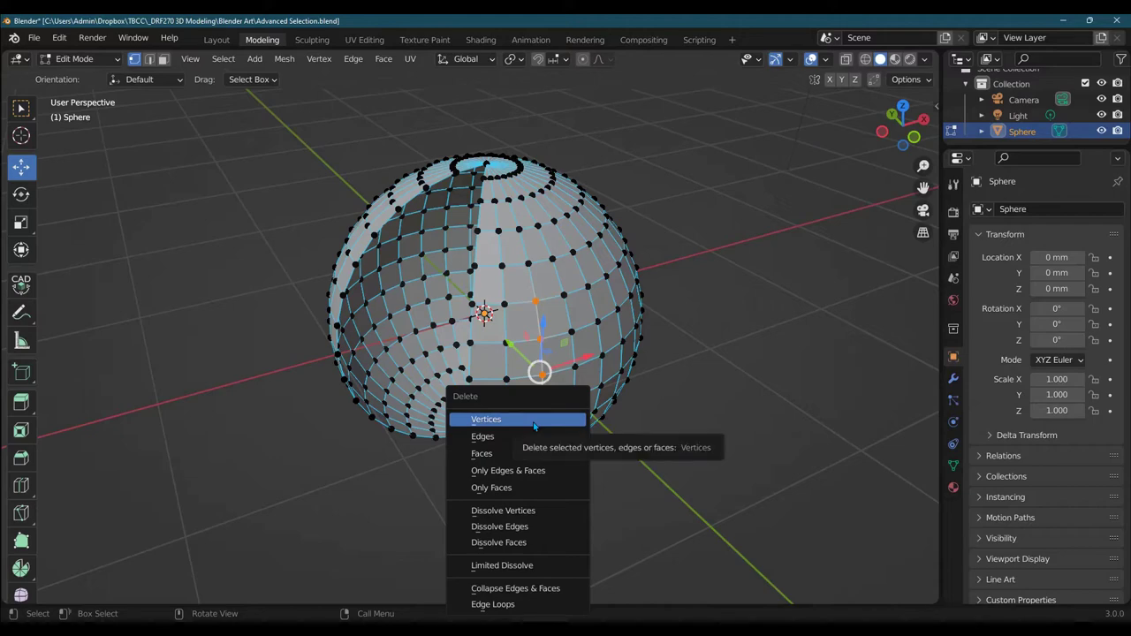
pyautogui.click(534, 422)
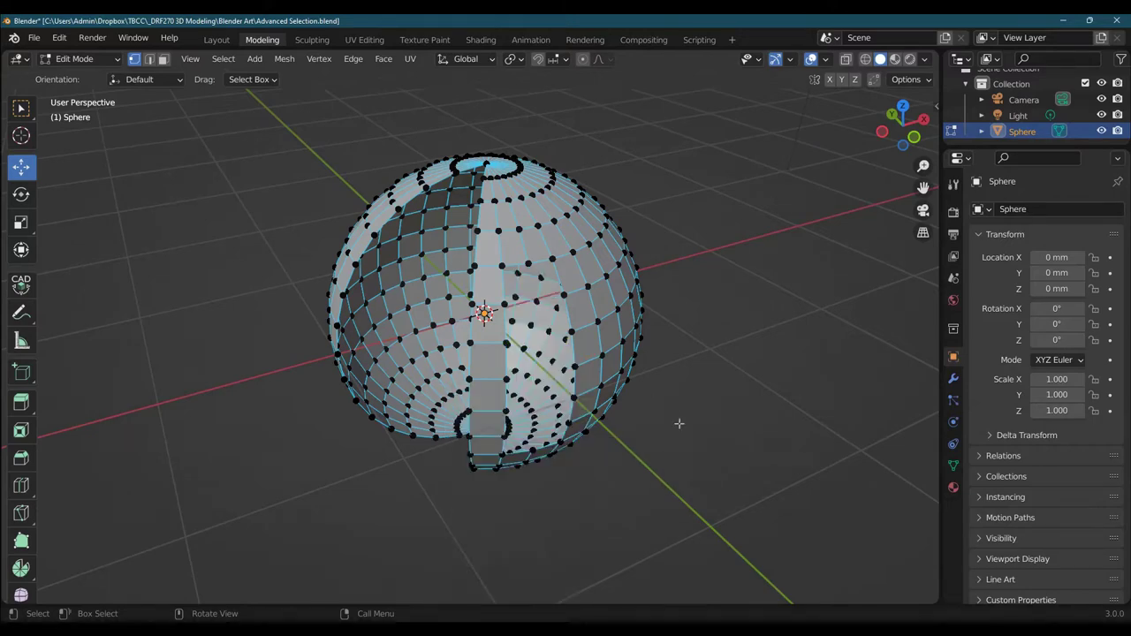
# - Undo the vertex loop deletion and deselect the restored loop
pyautogui.moveTo(687, 437); pyautogui.dragTo(725, 416, button='middle')
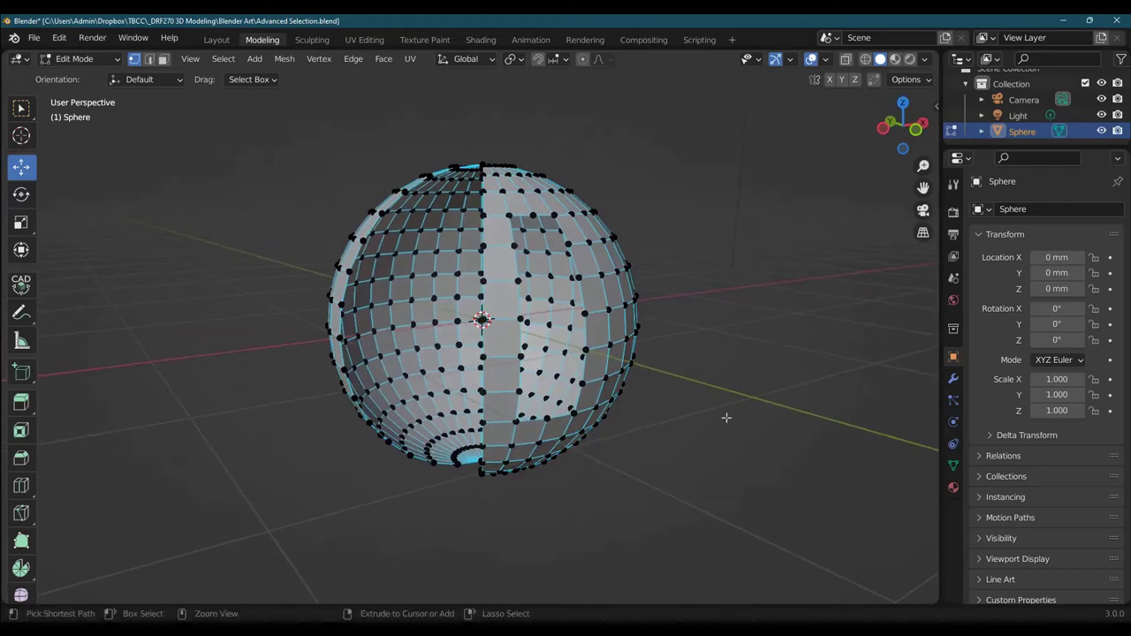
pyautogui.hotkey('ctrl', 'z')
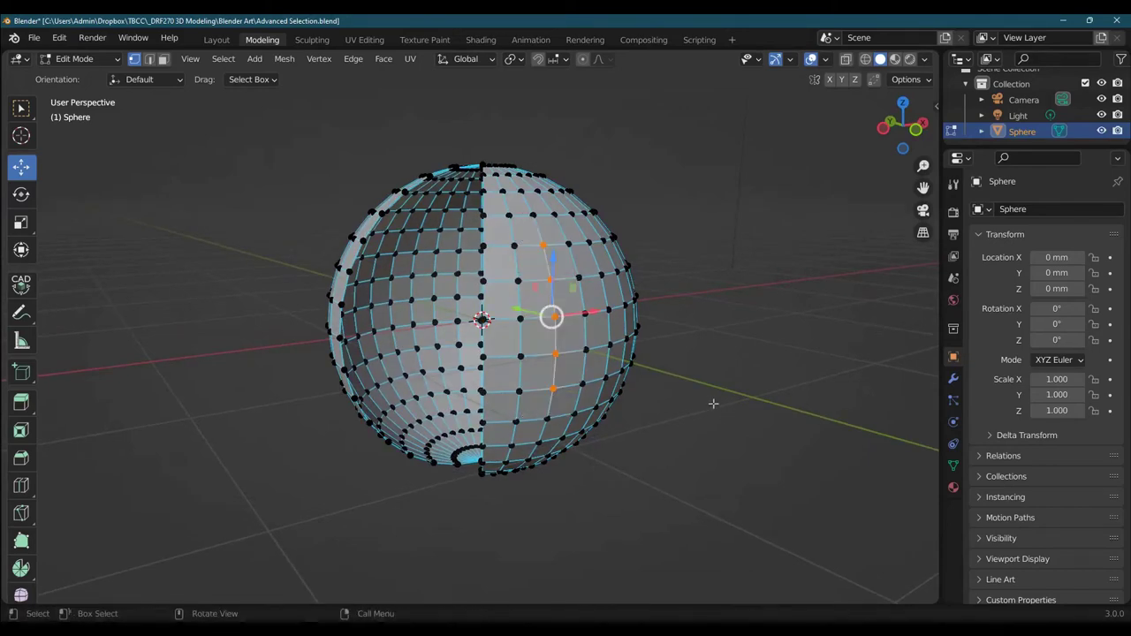
pyautogui.hotkey('alt', 'a')
pyautogui.moveTo(685, 224); pyautogui.dragTo(548, 224, button='middle')
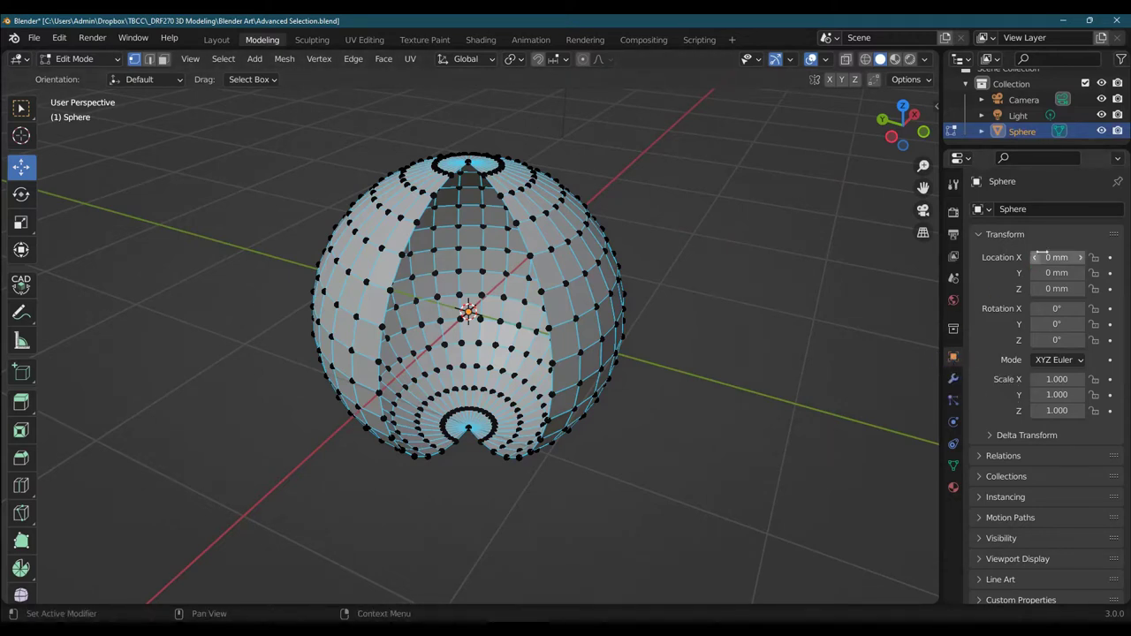
# - Set the sphere's X rotation to 90° in Object Properties
pyautogui.doubleClick(1057, 310)
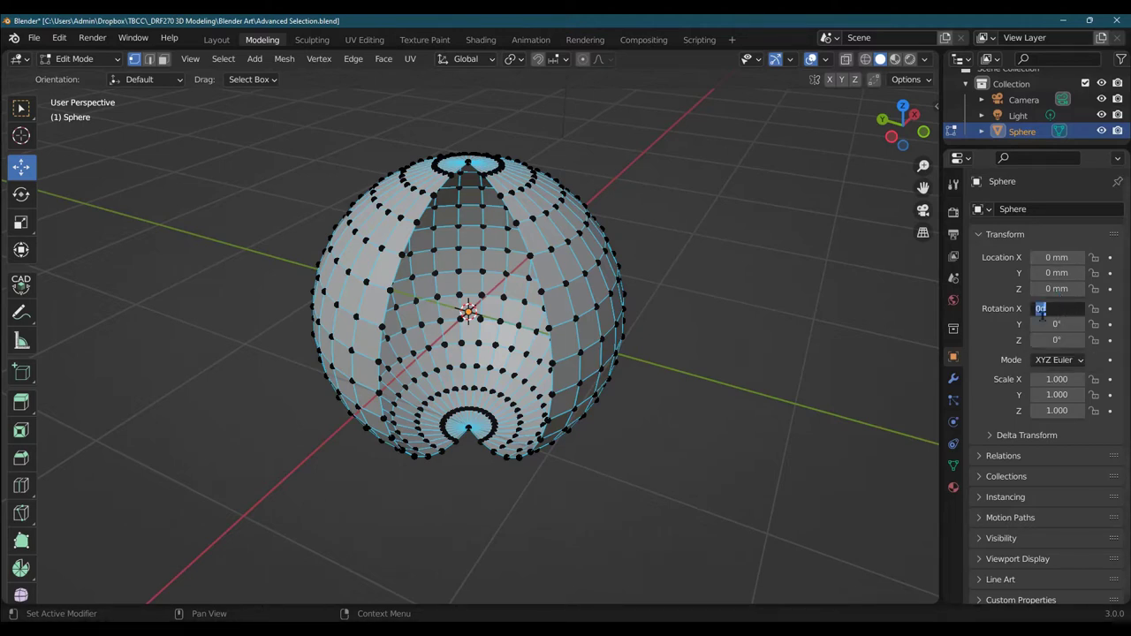
pyautogui.press('End')
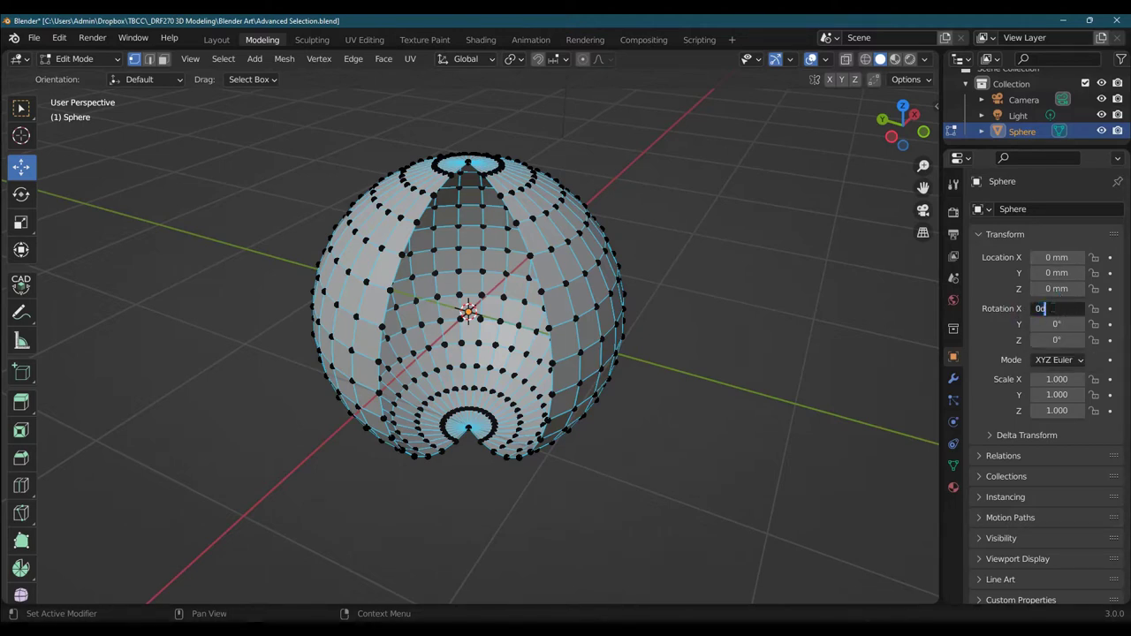
pyautogui.press('Return')
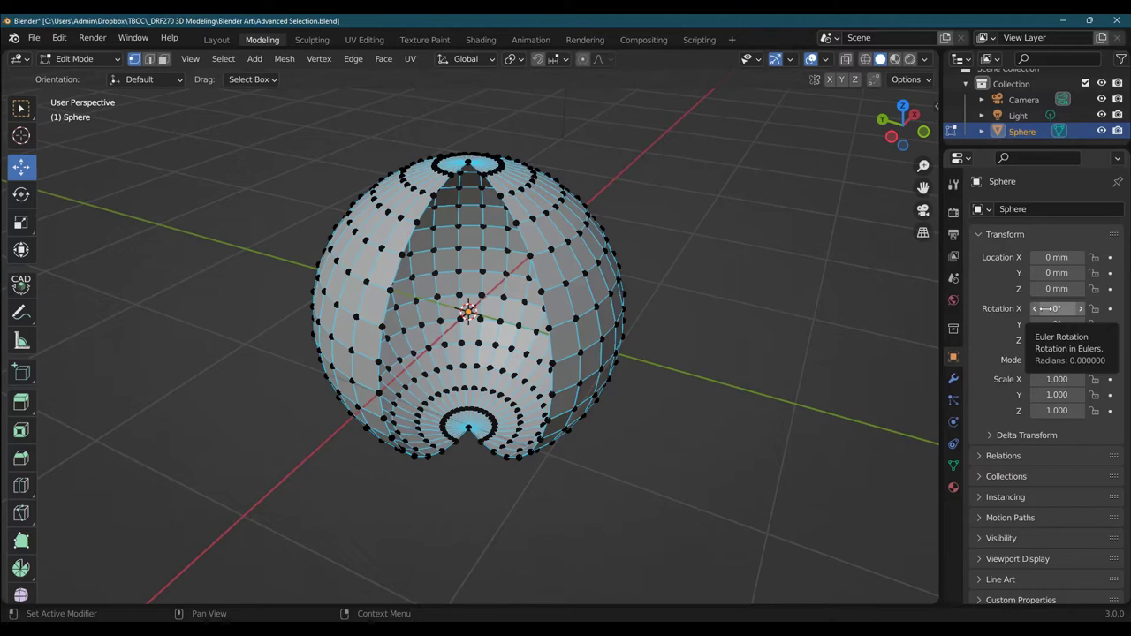
pyautogui.moveTo(1045, 308)
pyautogui.mouseDown()
pyautogui.moveTo(1130, 309)
pyautogui.moveTo(1066, 308)
pyautogui.mouseUp()
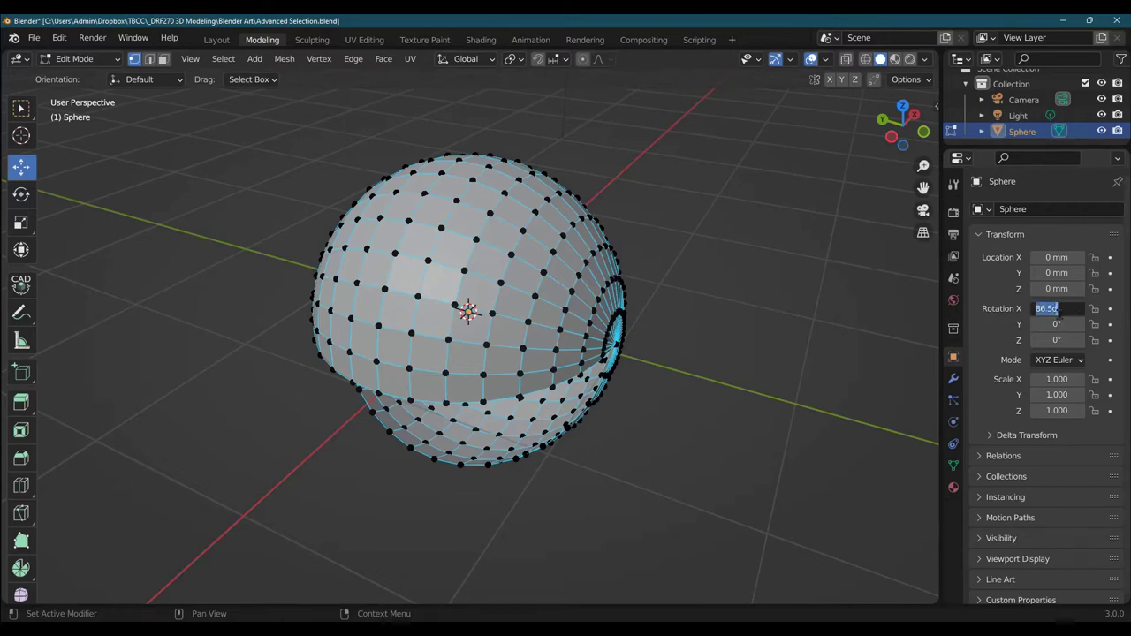
pyautogui.press('Return')
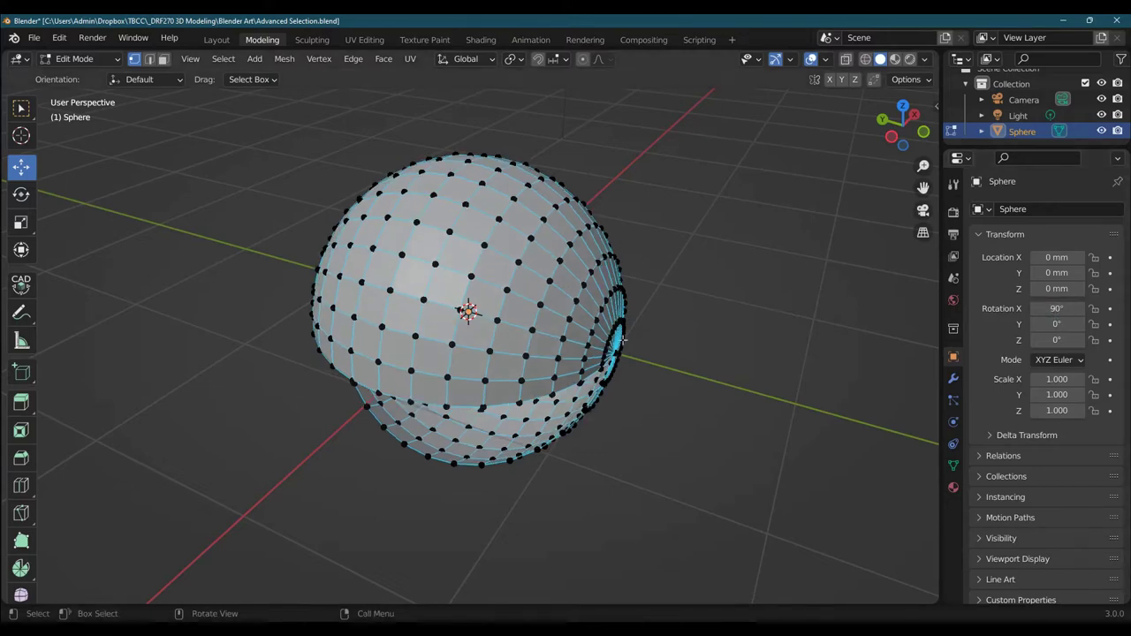
# - Enter 30 as the sphere's Y rotation, making its rotation 90°, 30°, 0°
pyautogui.moveTo(781, 256); pyautogui.dragTo(843, 316, button='middle')
pyautogui.moveTo(648, 307); pyautogui.dragTo(724, 366, button='middle')
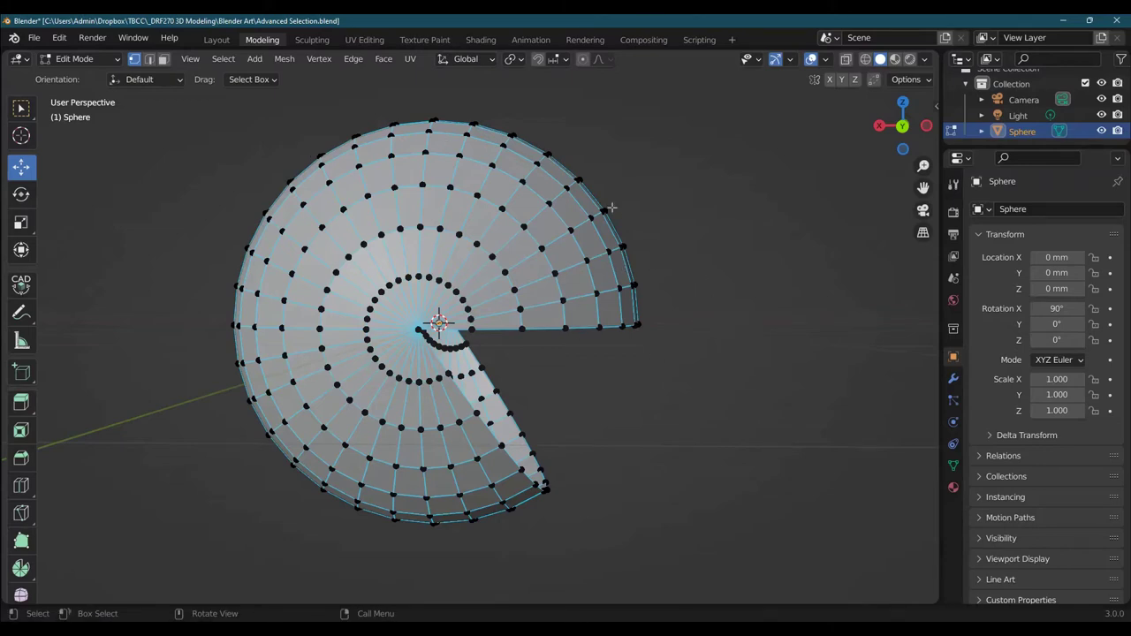
pyautogui.moveTo(641, 234); pyautogui.dragTo(677, 244, button='middle')
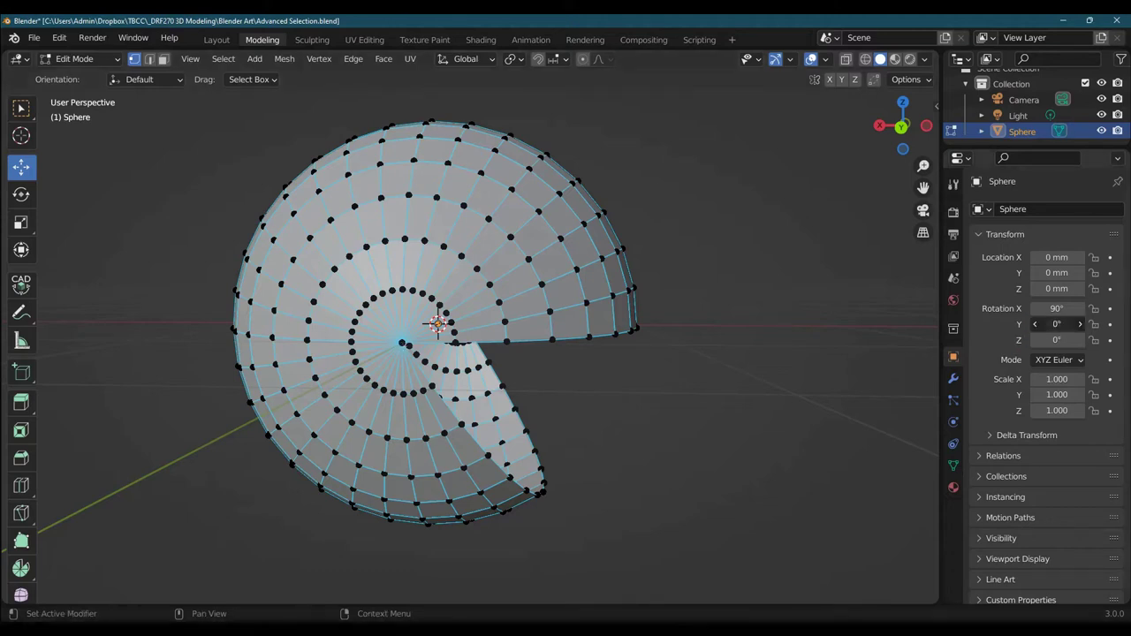
pyautogui.moveTo(1056, 325); pyautogui.dragTo(1118, 324)
pyautogui.moveTo(710, 339); pyautogui.dragTo(739, 368, button='middle')
pyautogui.scroll(2, 739, 369)
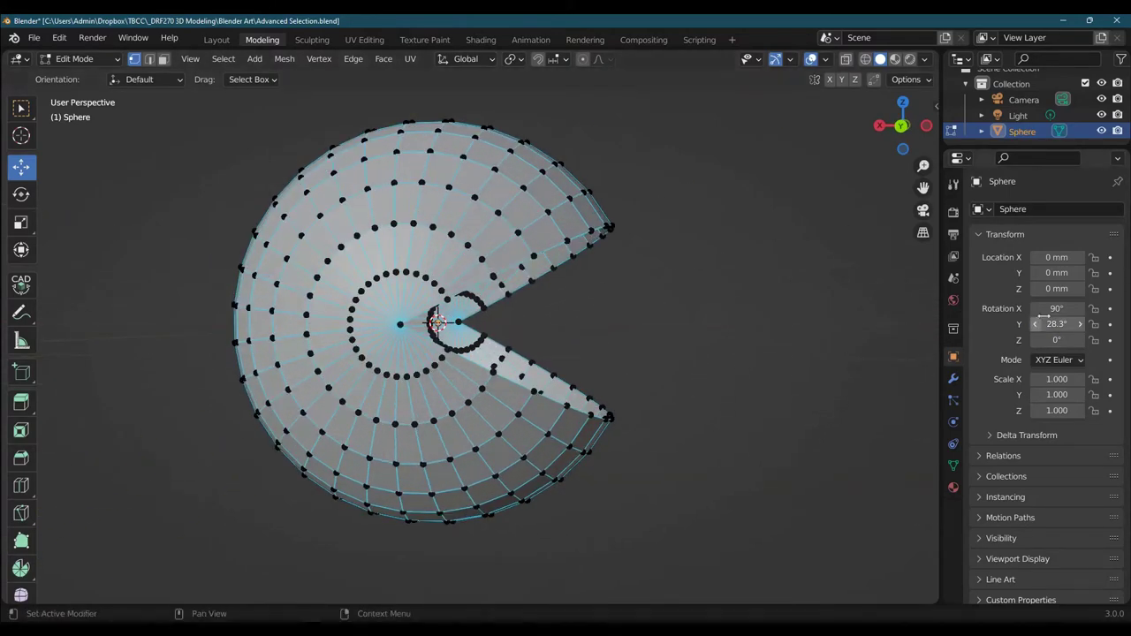
pyautogui.click(1055, 324)
pyautogui.write('30')
pyautogui.press('Return')
pyautogui.scroll(-2, 691, 353)
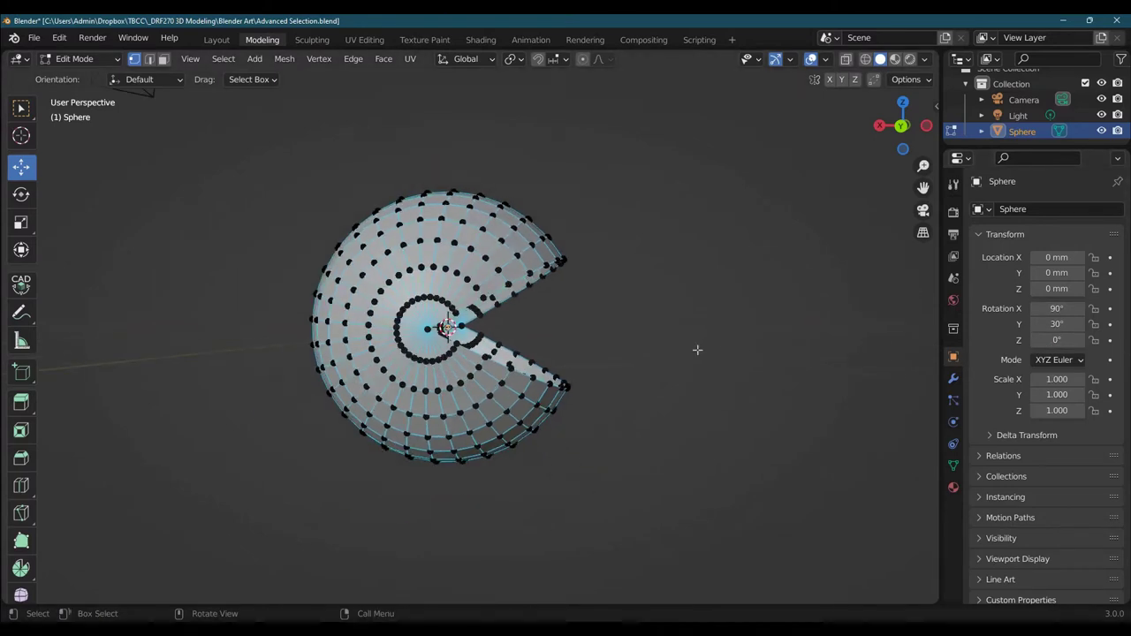
pyautogui.moveTo(694, 353)
pyautogui.mouseDown(button='middle')
pyautogui.moveTo(702, 351)
pyautogui.moveTo(672, 350)
pyautogui.mouseUp(button='middle')
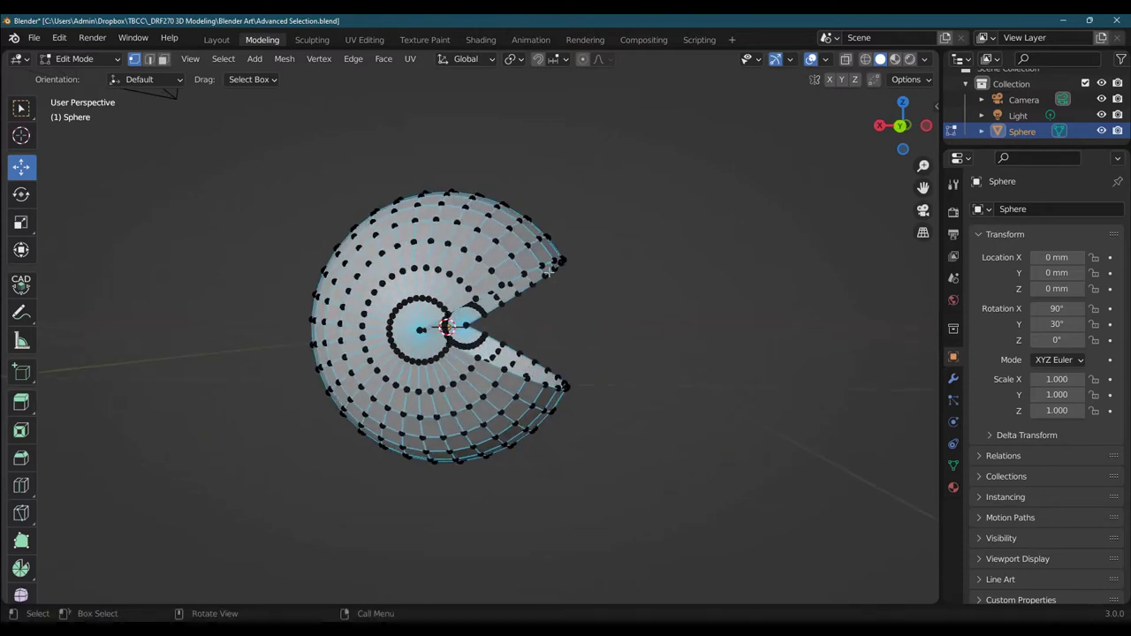
pyautogui.moveTo(675, 353); pyautogui.dragTo(614, 347, button='middle')
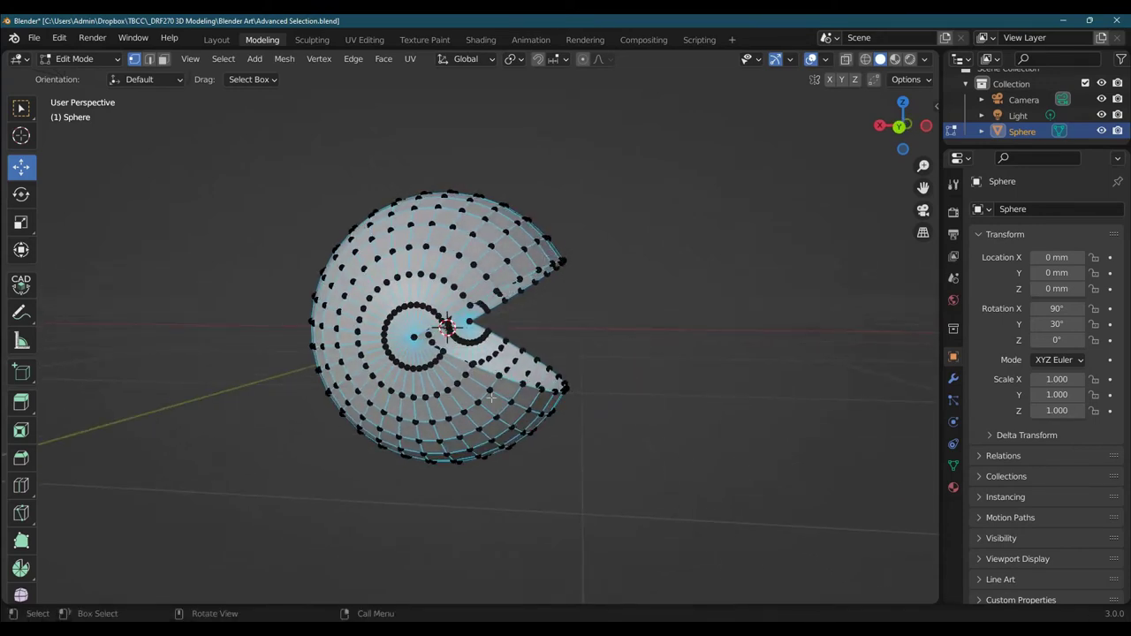
pyautogui.moveTo(685, 311); pyautogui.dragTo(489, 304, button='middle')
pyautogui.scroll(1, 488, 304)
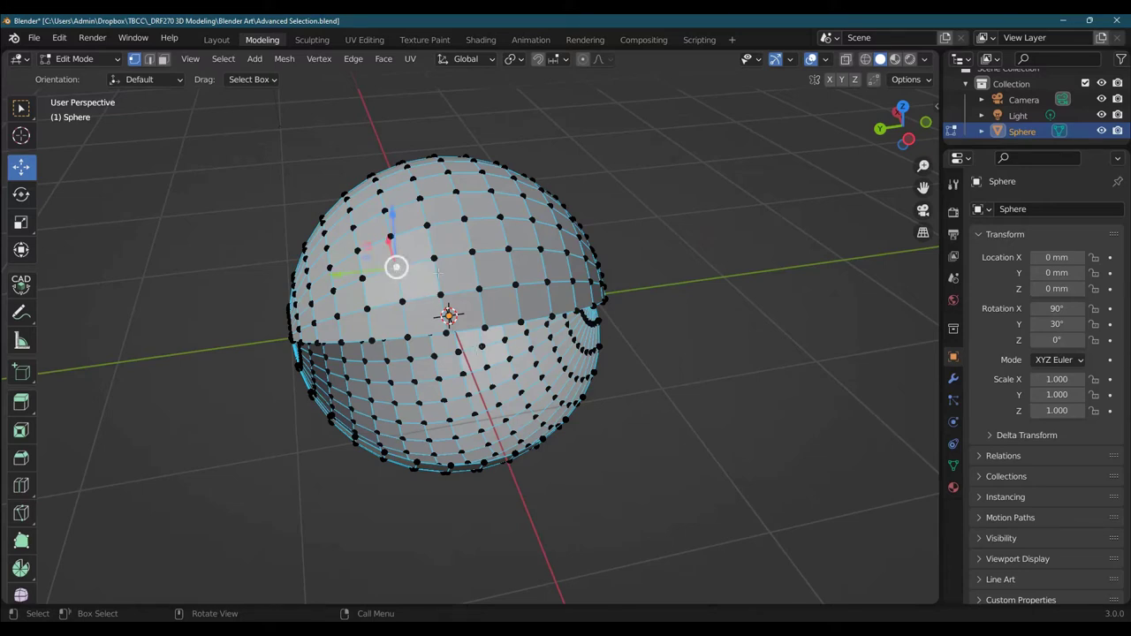
pyautogui.press('ctrl')
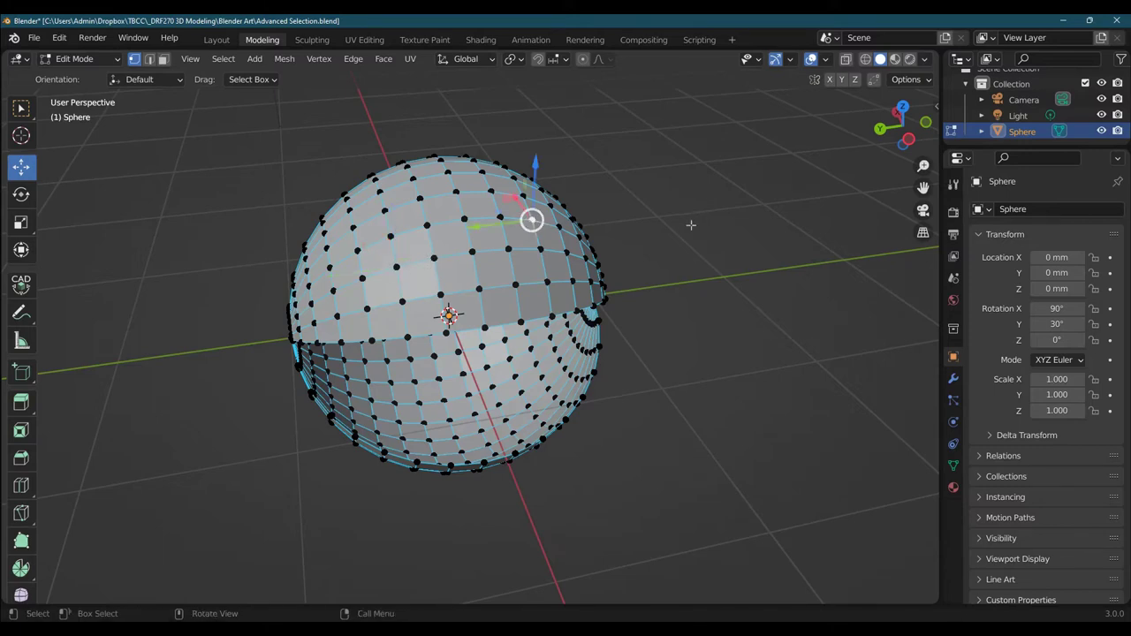
pyautogui.moveTo(690, 224); pyautogui.dragTo(667, 238, button='middle')
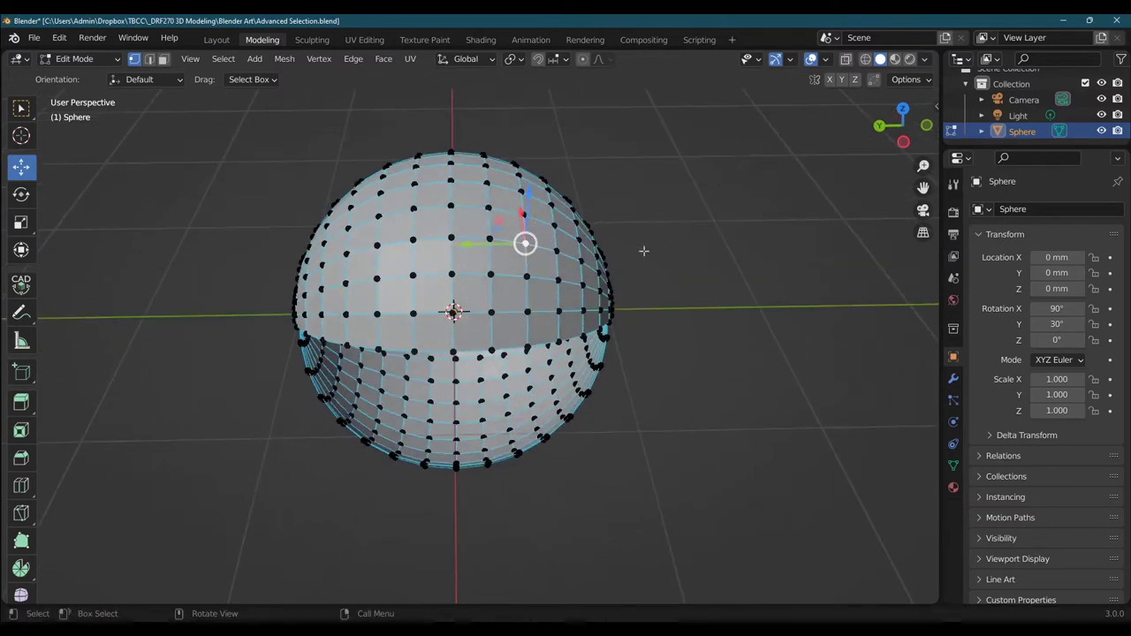
pyautogui.press('x')
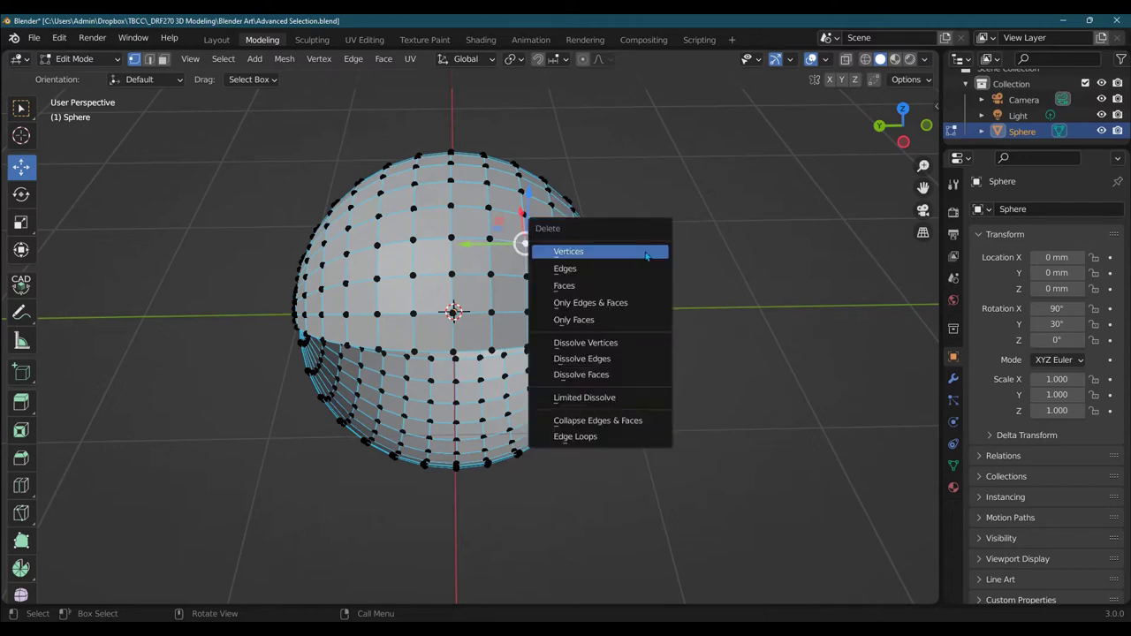
pyautogui.click(568, 252)
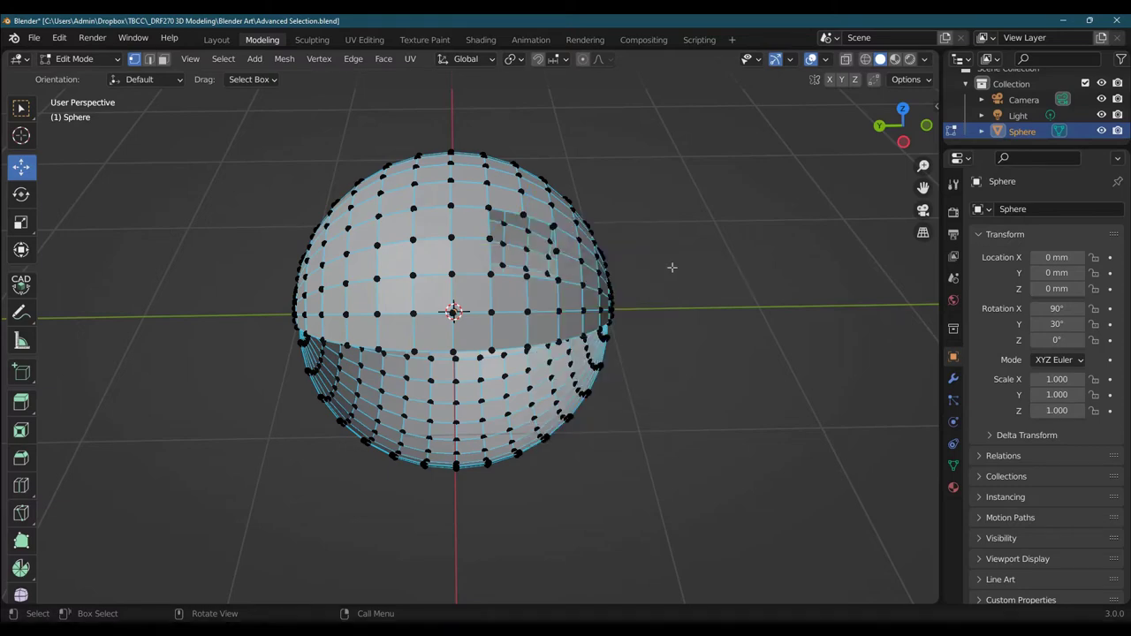
pyautogui.moveTo(672, 267); pyautogui.dragTo(561, 256, button='middle')
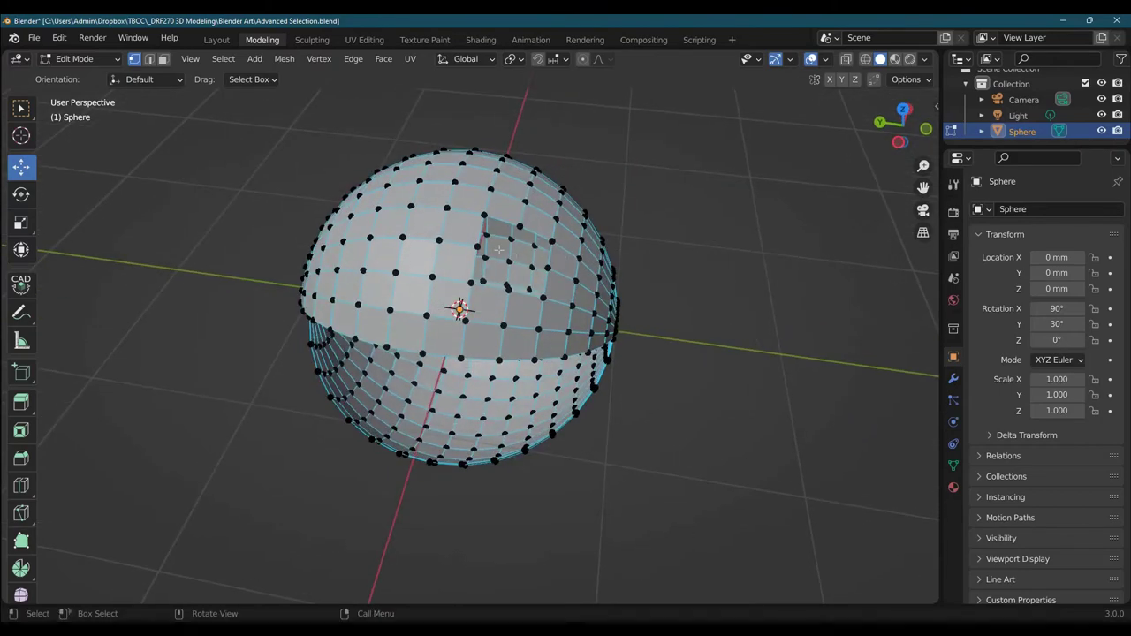
pyautogui.moveTo(727, 282); pyautogui.dragTo(459, 291, button='middle')
pyautogui.scroll(2, 468, 335)
pyautogui.scroll(2, 459, 291)
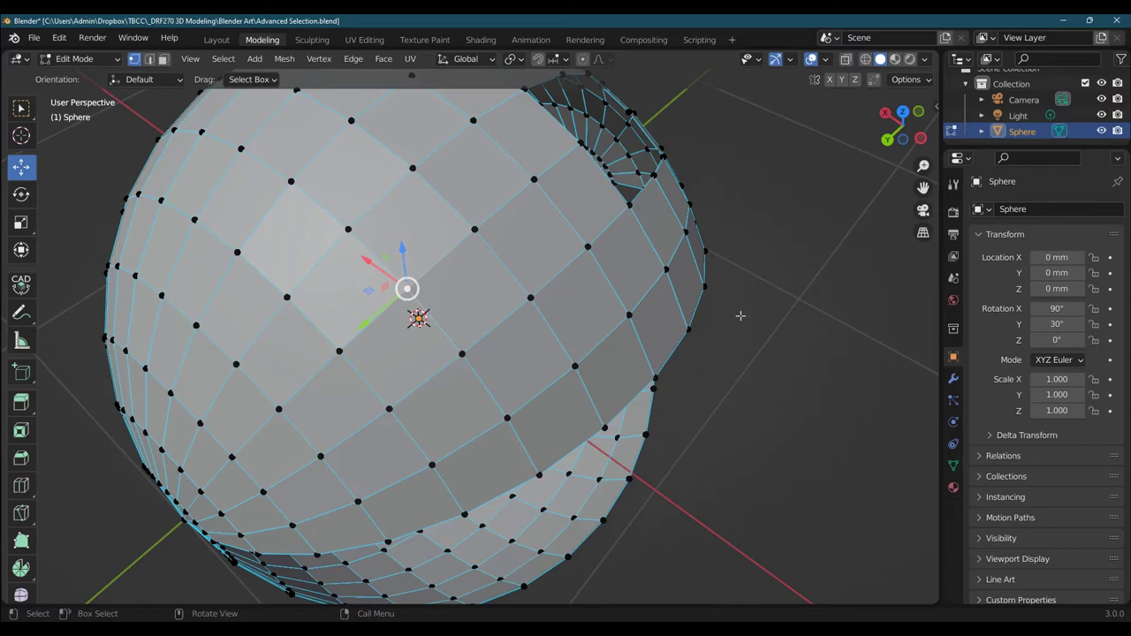
pyautogui.scroll(-2, 739, 315)
pyautogui.moveTo(740, 316); pyautogui.dragTo(698, 300, button='middle')
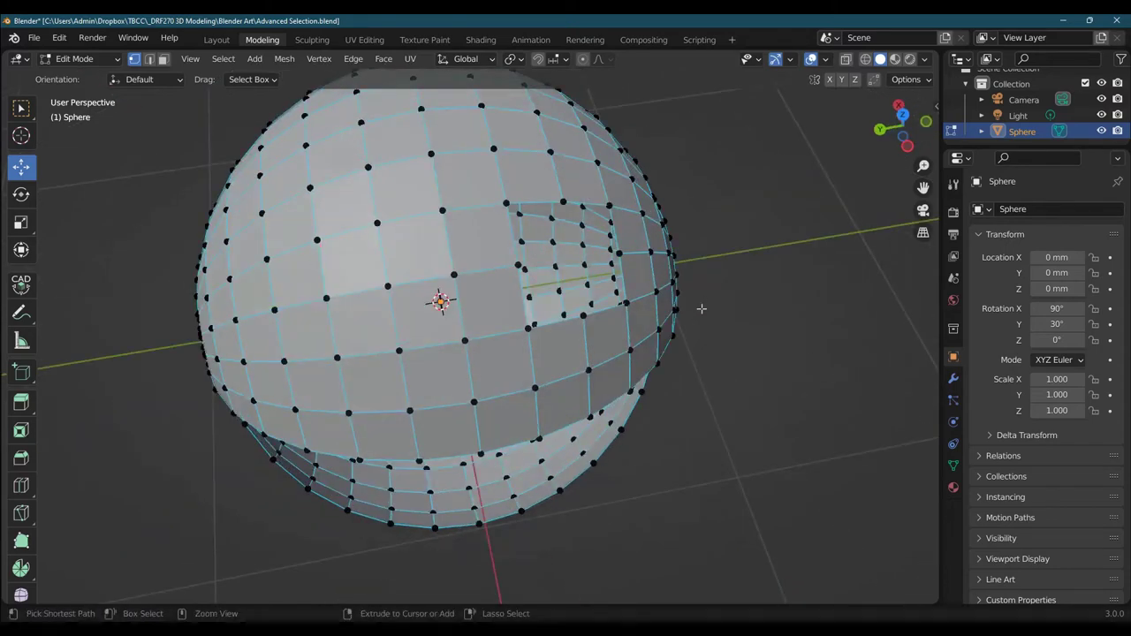
pyautogui.hotkey('ctrl', 'z')
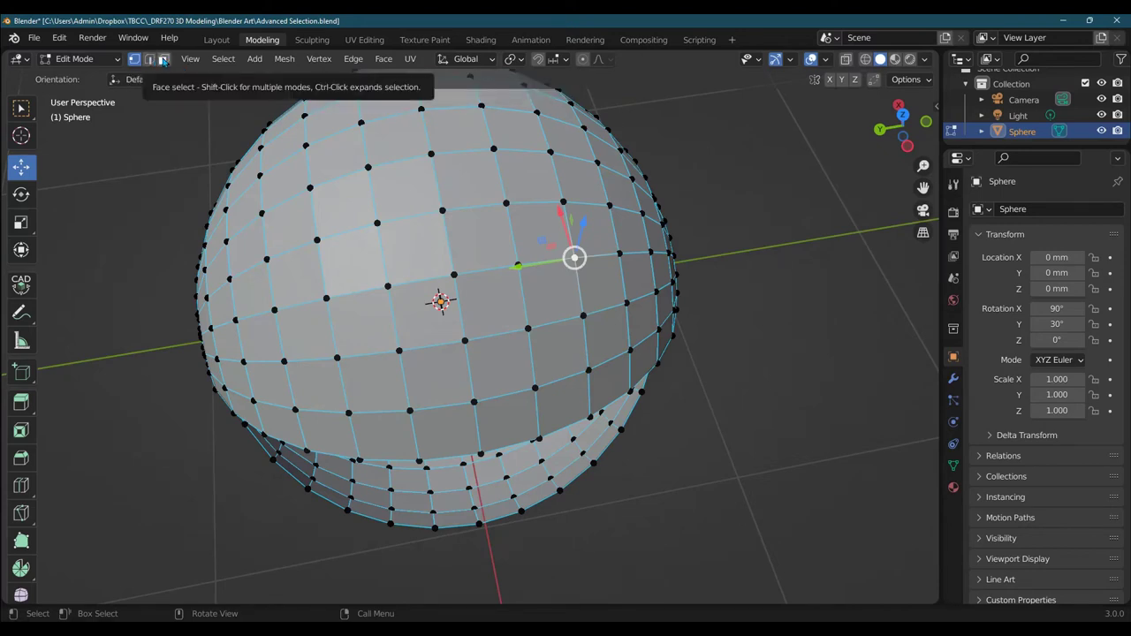
# - In Face select mode, delete one face on the upper sphere as the first eye
pyautogui.click(163, 59)
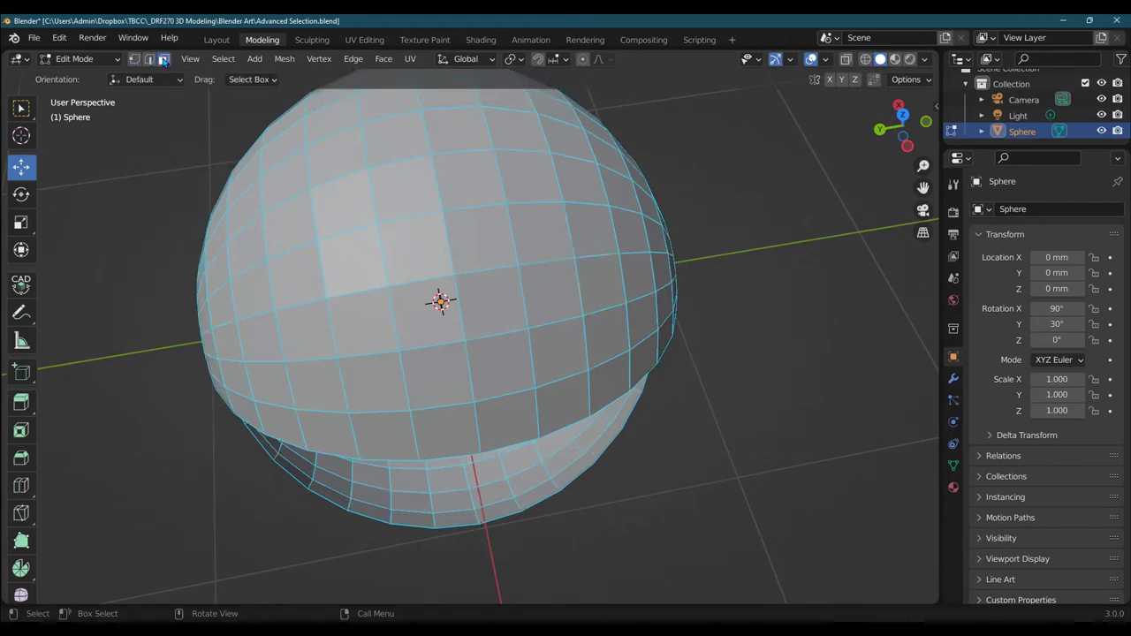
pyautogui.click(347, 277)
pyautogui.press('x')
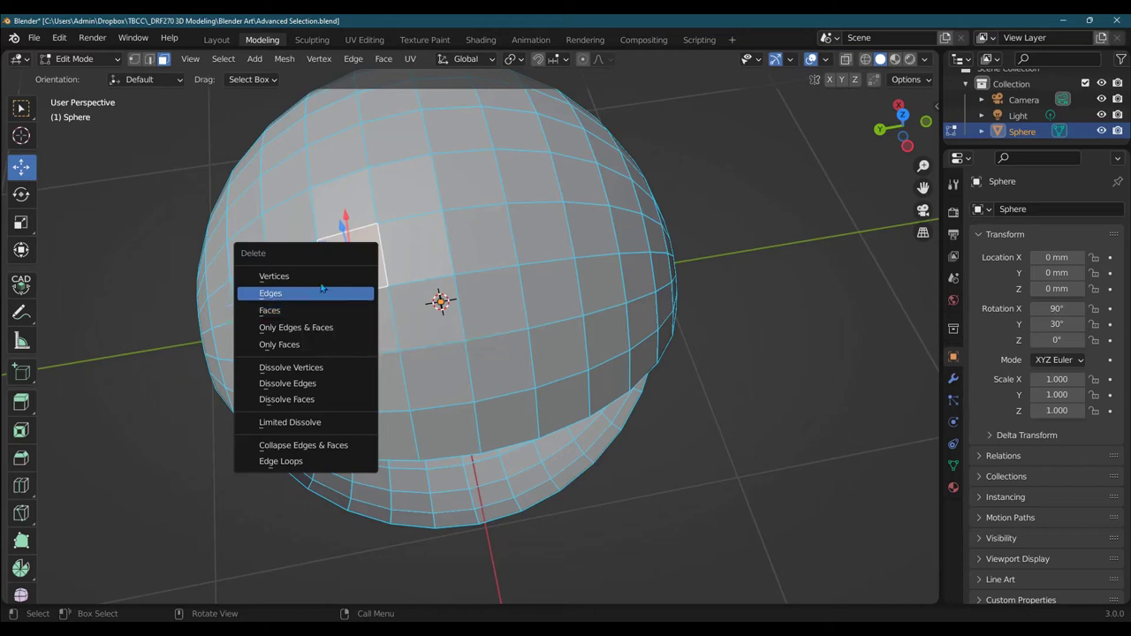
pyautogui.click(319, 309)
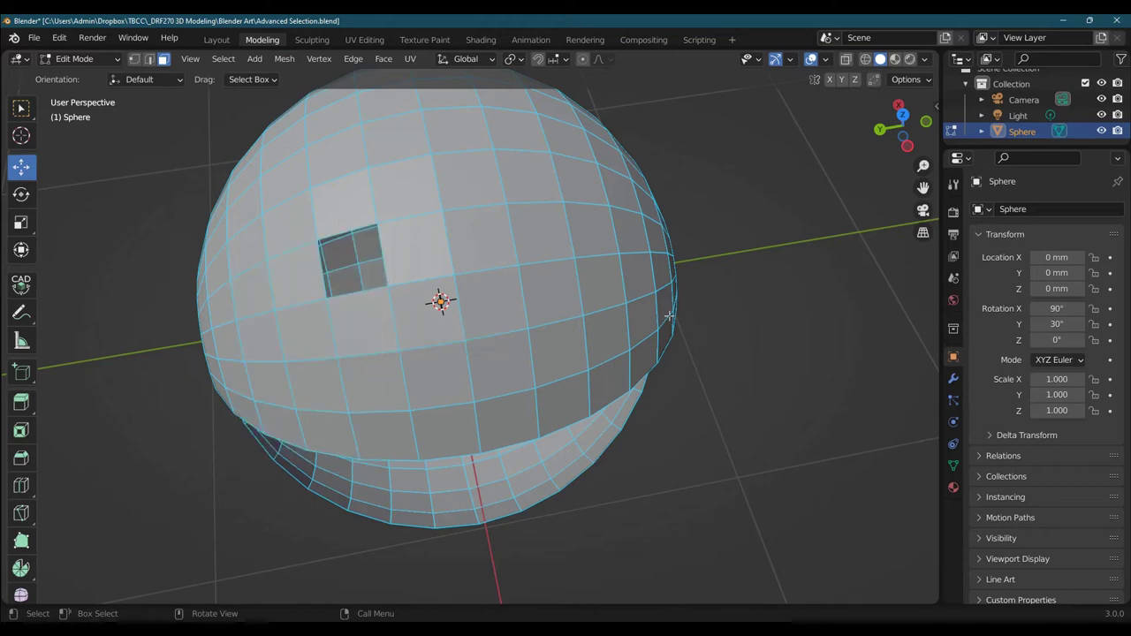
pyautogui.moveTo(545, 241)
pyautogui.mouseDown(button='middle')
pyautogui.moveTo(578, 260)
pyautogui.moveTo(540, 250)
pyautogui.mouseUp(button='middle')
# - Delete the face right of the first hole to make the second eye
pyautogui.click(541, 250)
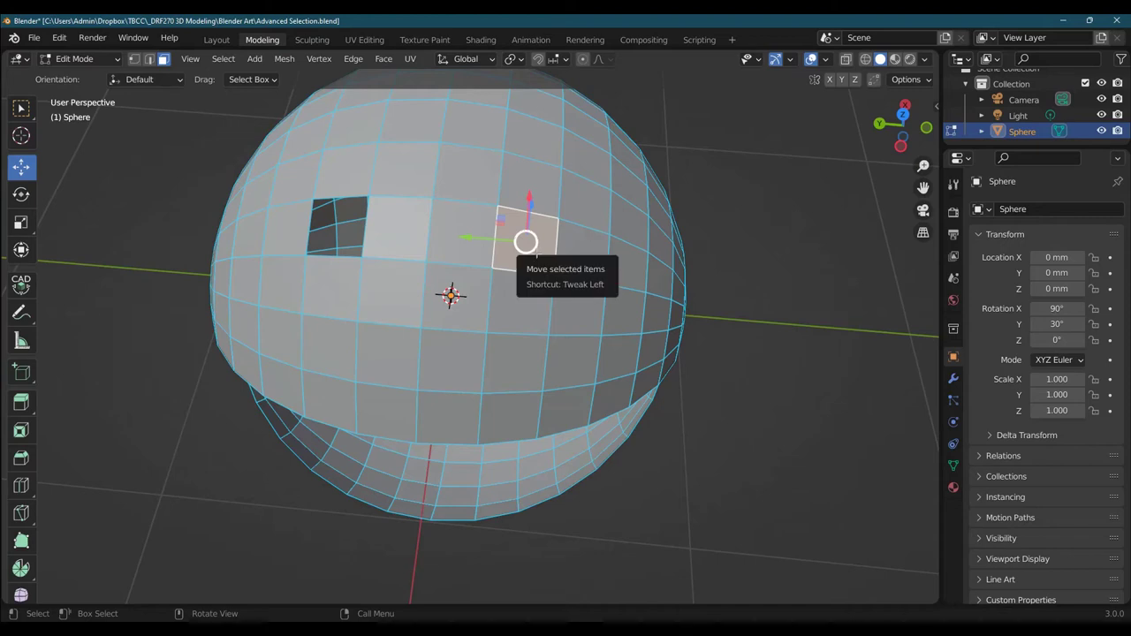
pyautogui.press('x')
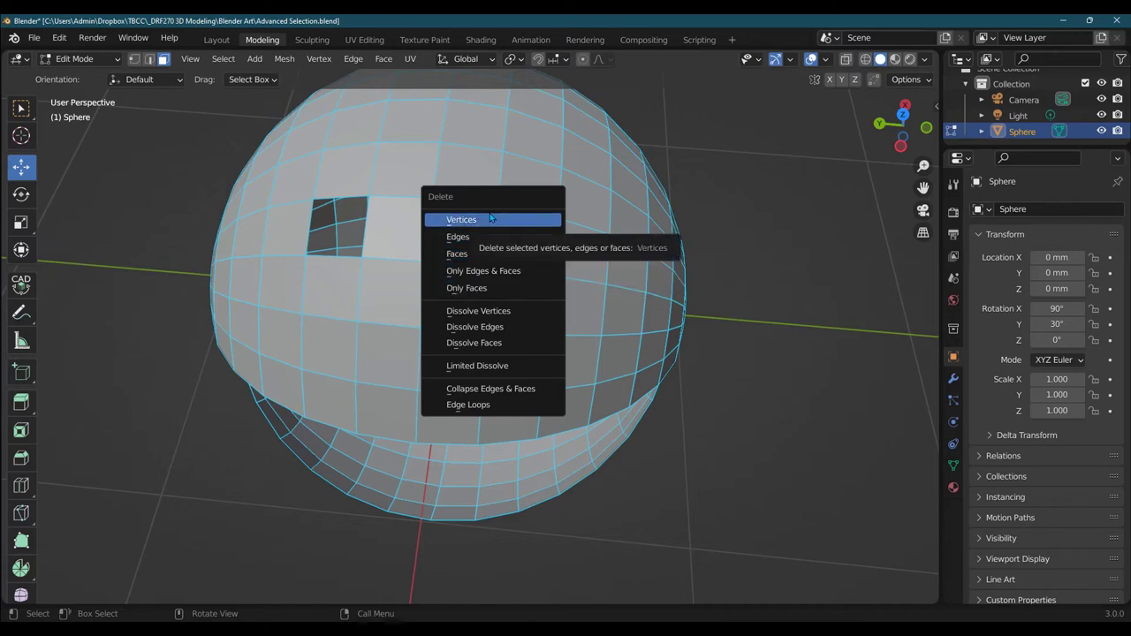
pyautogui.click(477, 254)
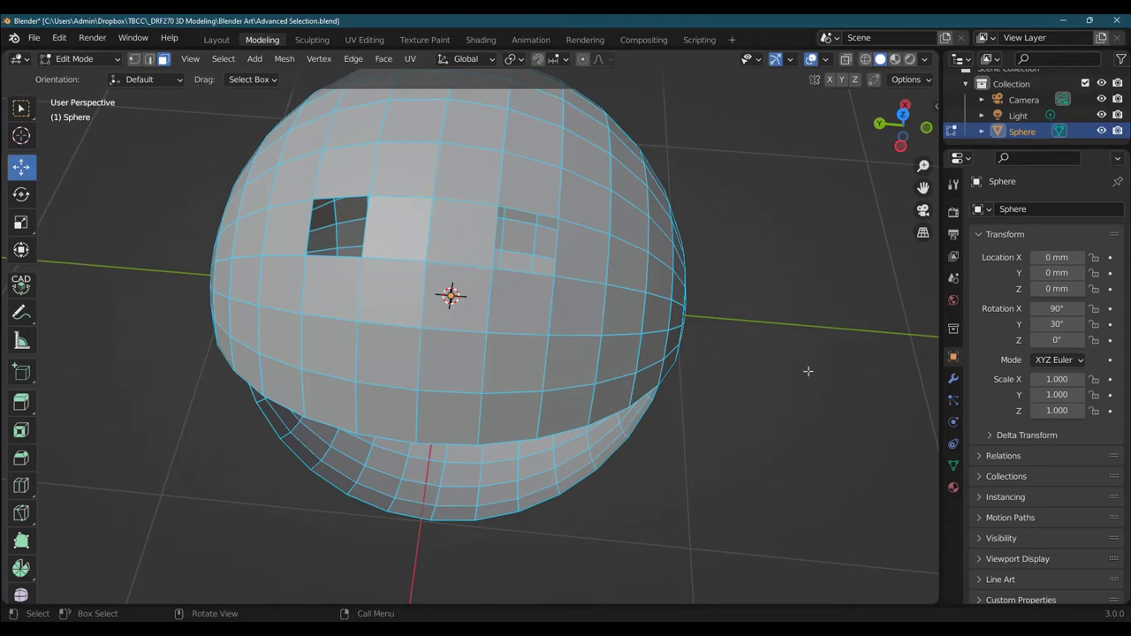
pyautogui.moveTo(807, 371); pyautogui.dragTo(598, 313, button='middle')
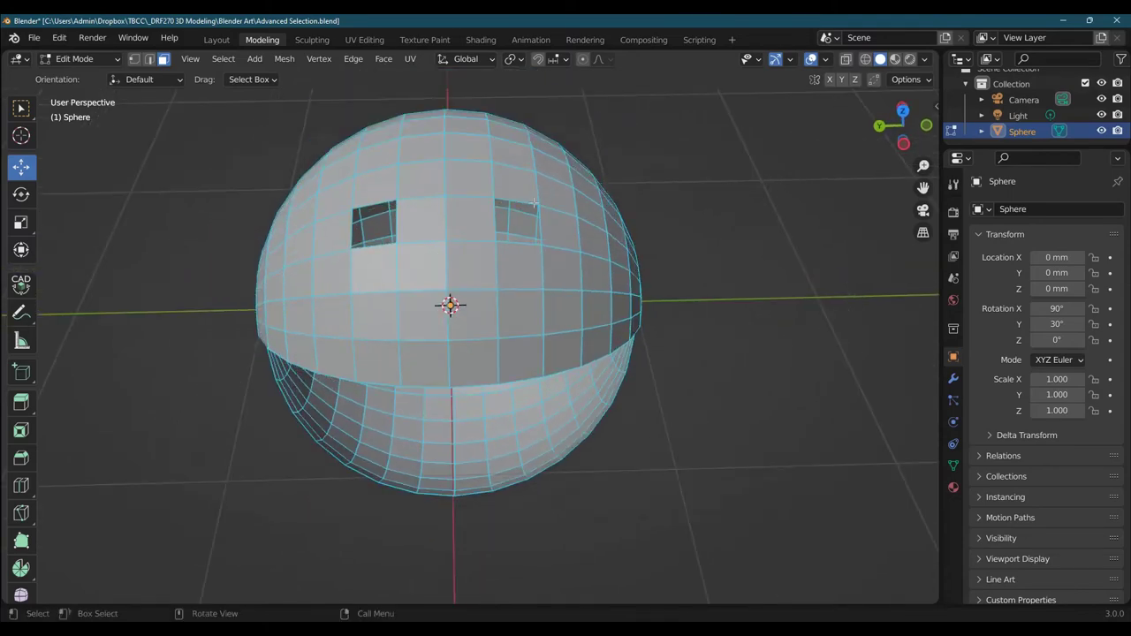
# - Undo the old eye holes, then delete a side-by-side pair of faces as new eyes
pyautogui.moveTo(772, 361)
pyautogui.mouseDown(button='middle')
pyautogui.moveTo(816, 333)
pyautogui.moveTo(913, 340)
pyautogui.moveTo(868, 313)
pyautogui.moveTo(853, 321)
pyautogui.moveTo(854, 308)
pyautogui.moveTo(812, 346)
pyautogui.moveTo(762, 363)
pyautogui.mouseUp(button='middle')
pyautogui.hotkey('ctrl', 'z')
pyautogui.hotkey('ctrl', 'z')
pyautogui.hotkey('ctrl', 'z')
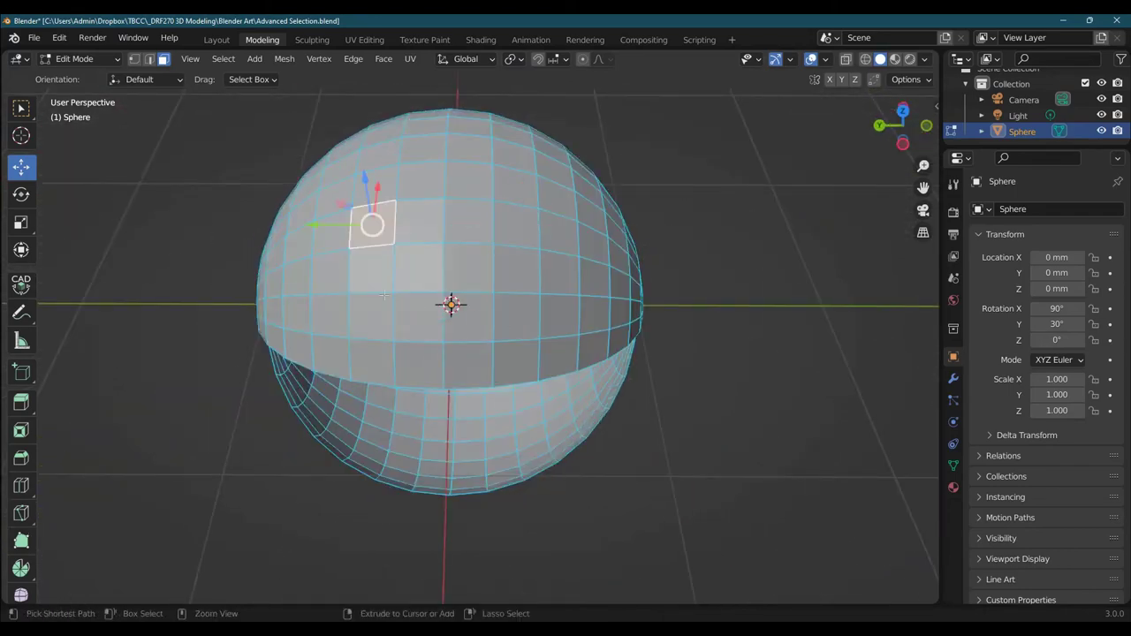
pyautogui.keyDown('ctrl'); pyautogui.click(517, 269); pyautogui.keyUp('ctrl')
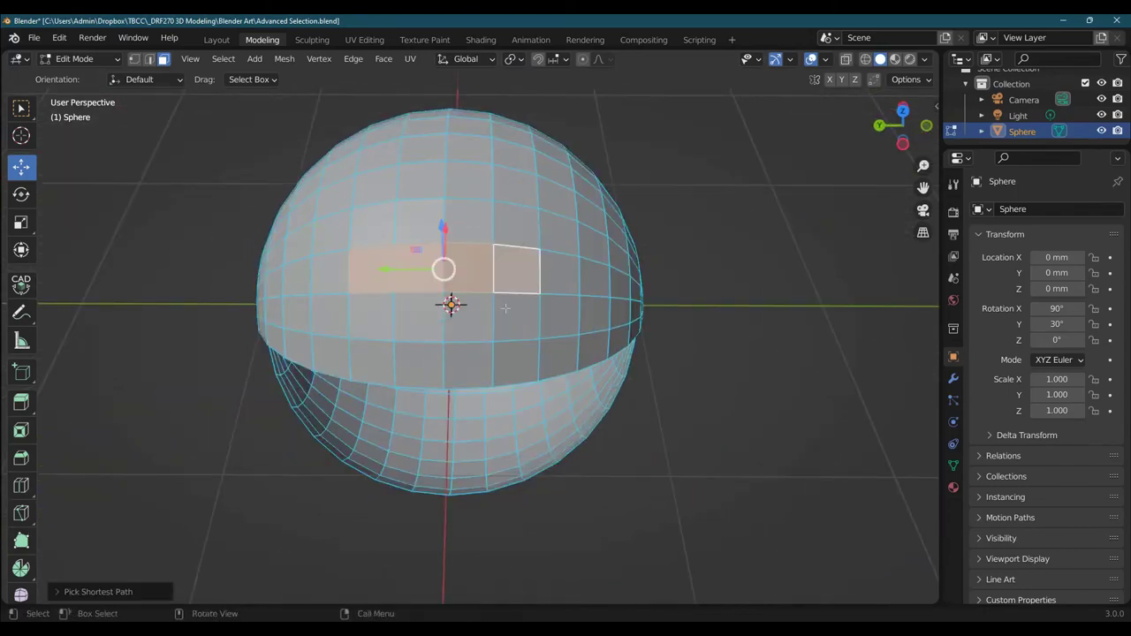
pyautogui.hotkey('ctrl', 'z')
pyautogui.keyDown('shift'); pyautogui.click(517, 269); pyautogui.keyUp('shift')
pyautogui.press('x')
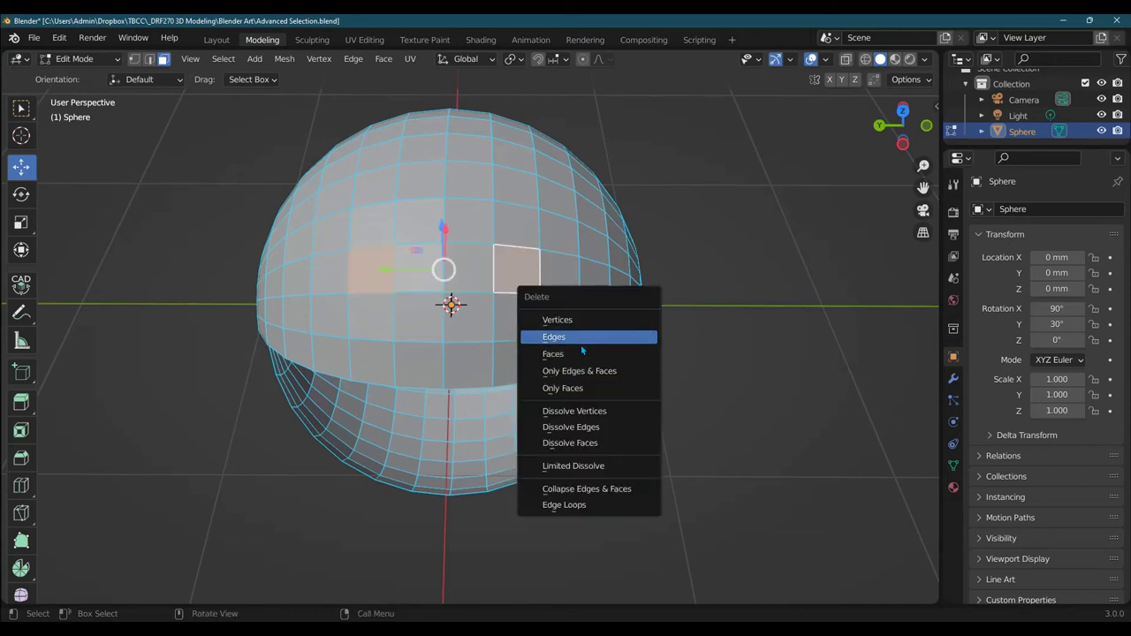
pyautogui.click(583, 354)
pyautogui.moveTo(666, 411); pyautogui.dragTo(724, 353, button='middle')
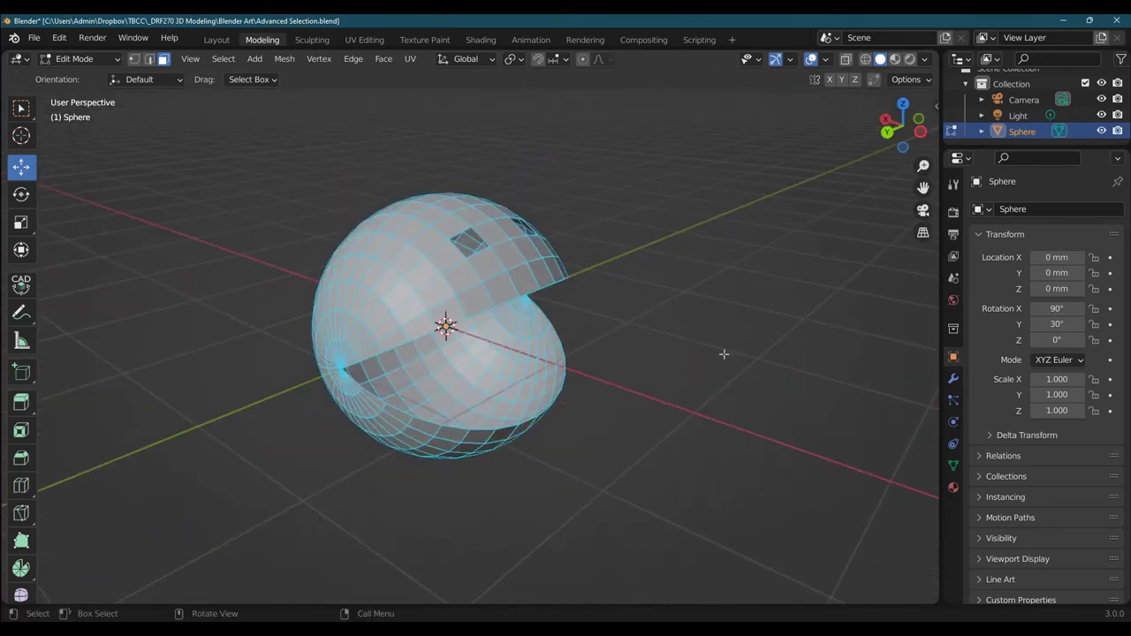
# - Save Advanced Selection.blend and orbit to inspect the finished Pac-Man sphere
pyautogui.click(33, 38)
pyautogui.click(58, 142)
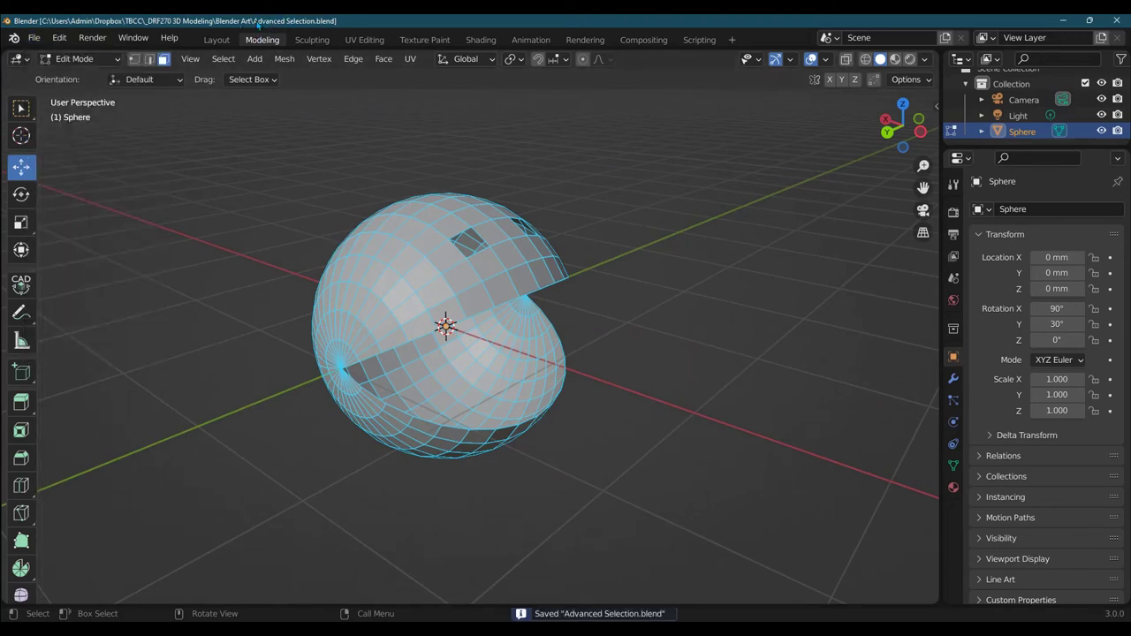
pyautogui.click(33, 38)
pyautogui.click(33, 38)
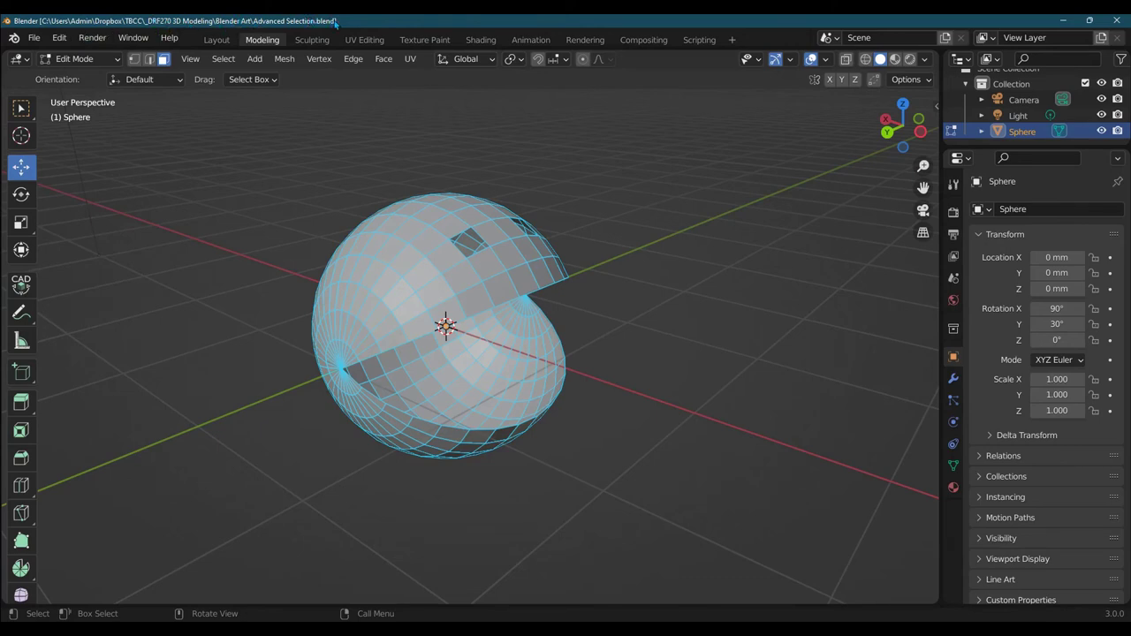
pyautogui.moveTo(619, 233); pyautogui.dragTo(698, 477, button='middle')
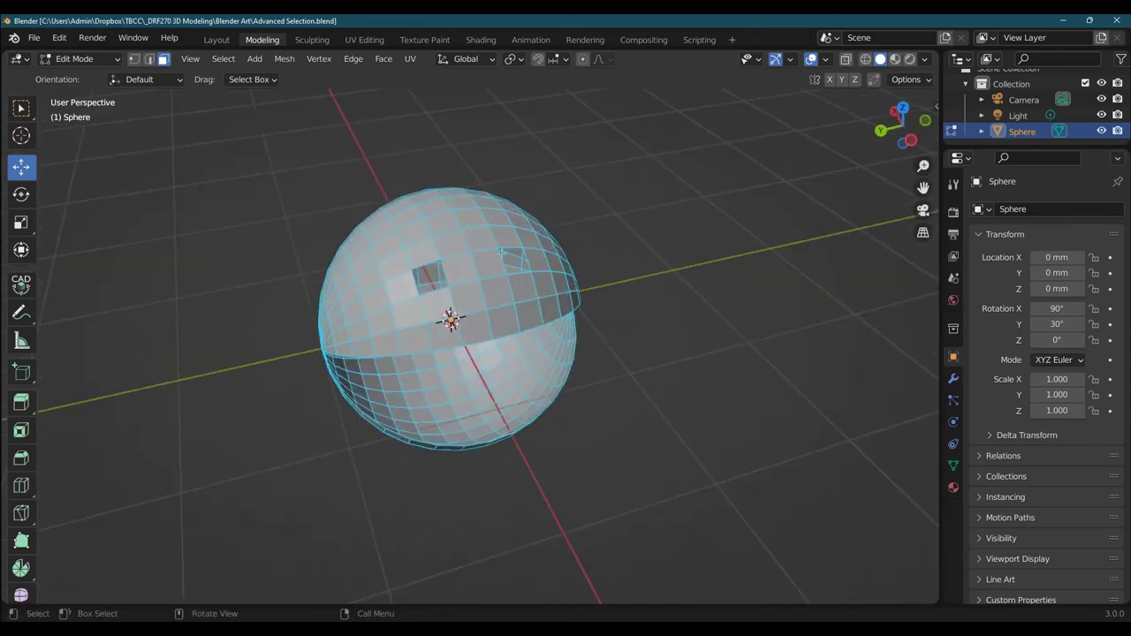
pyautogui.moveTo(735, 413); pyautogui.dragTo(504, 338, button='middle')
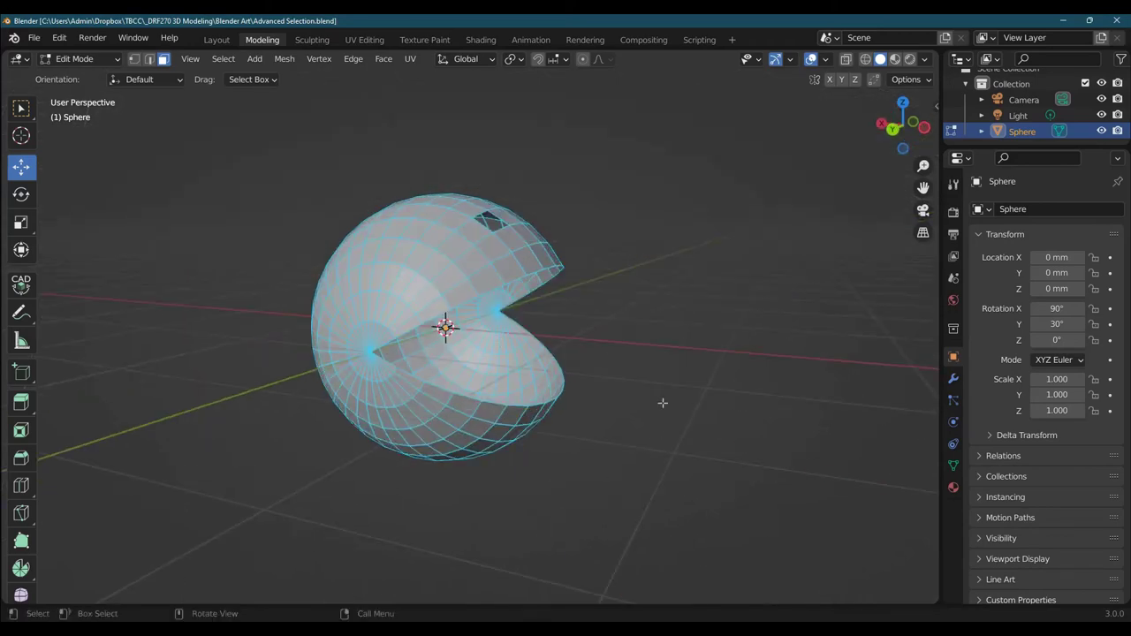
pyautogui.moveTo(663, 403)
pyautogui.mouseDown(button='middle')
pyautogui.moveTo(724, 381)
pyautogui.moveTo(671, 404)
pyautogui.mouseUp(button='middle')
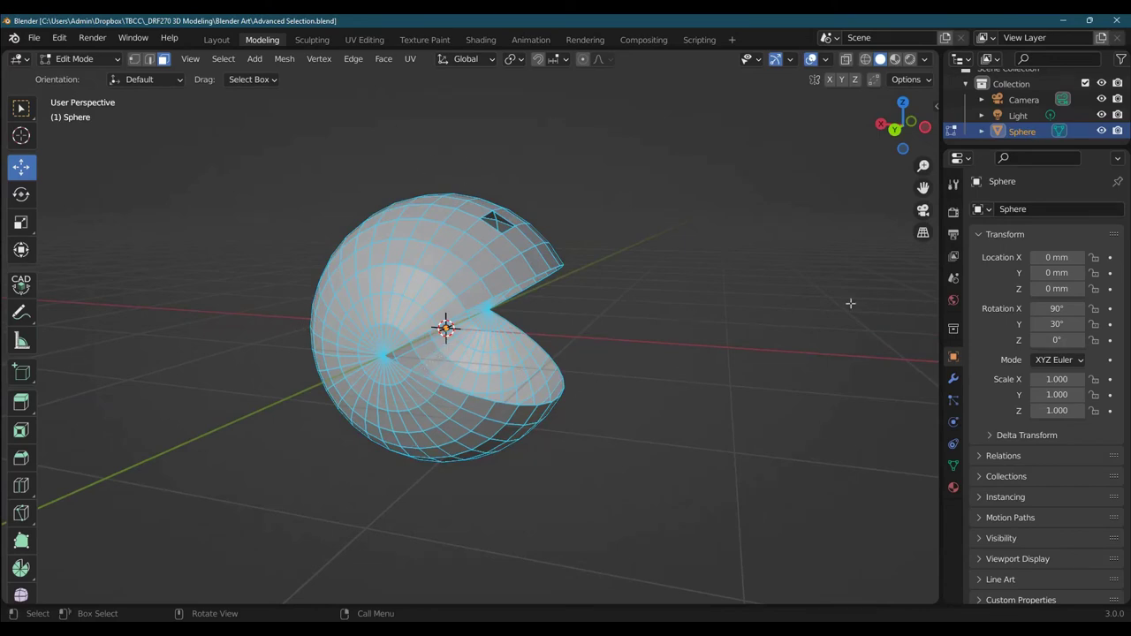
# - Select Sphere and set its Z rotation to -35.2°, giving rotation 90°, 30°, -35.2°
pyautogui.click(1015, 133)
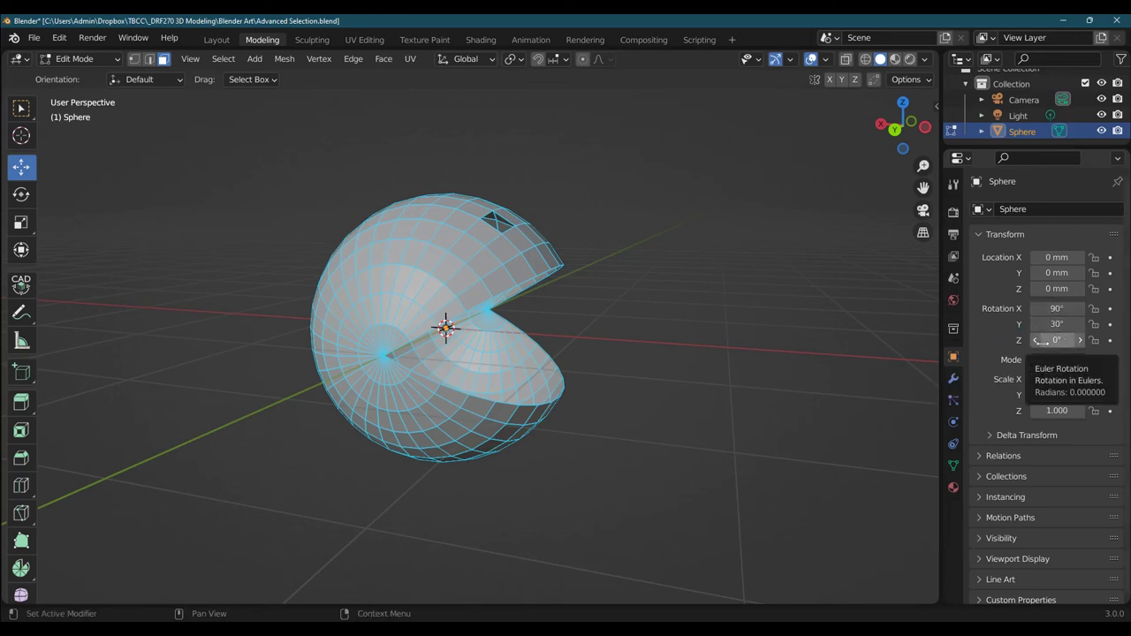
pyautogui.moveTo(1054, 340); pyautogui.dragTo(1025, 340)
pyautogui.scroll(-7, 739, 295)
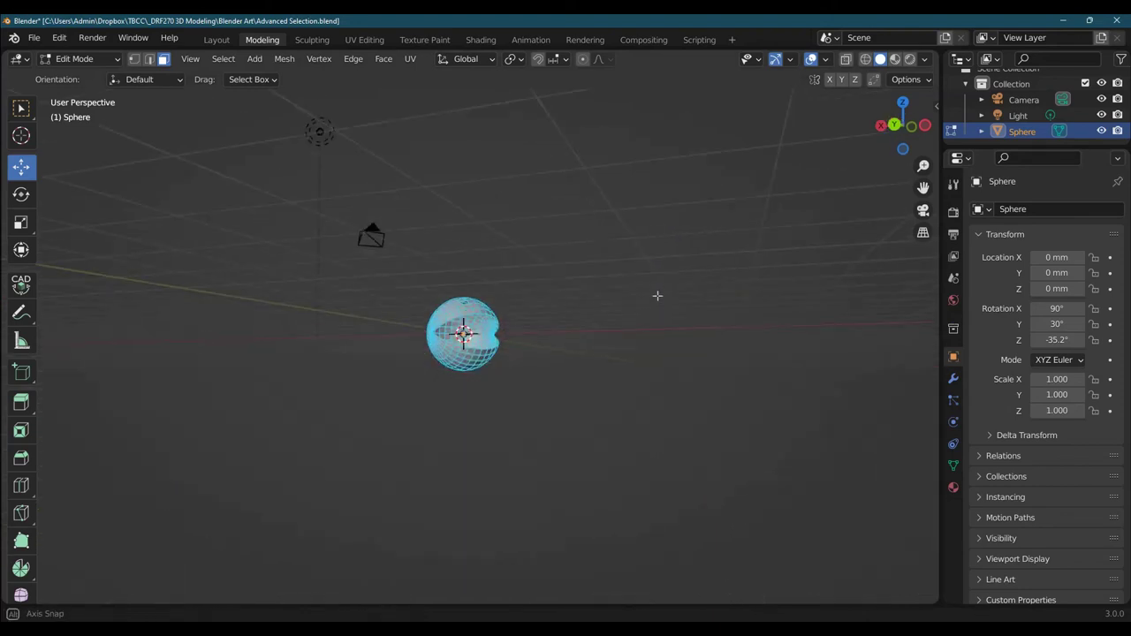
pyautogui.scroll(5, 652, 327)
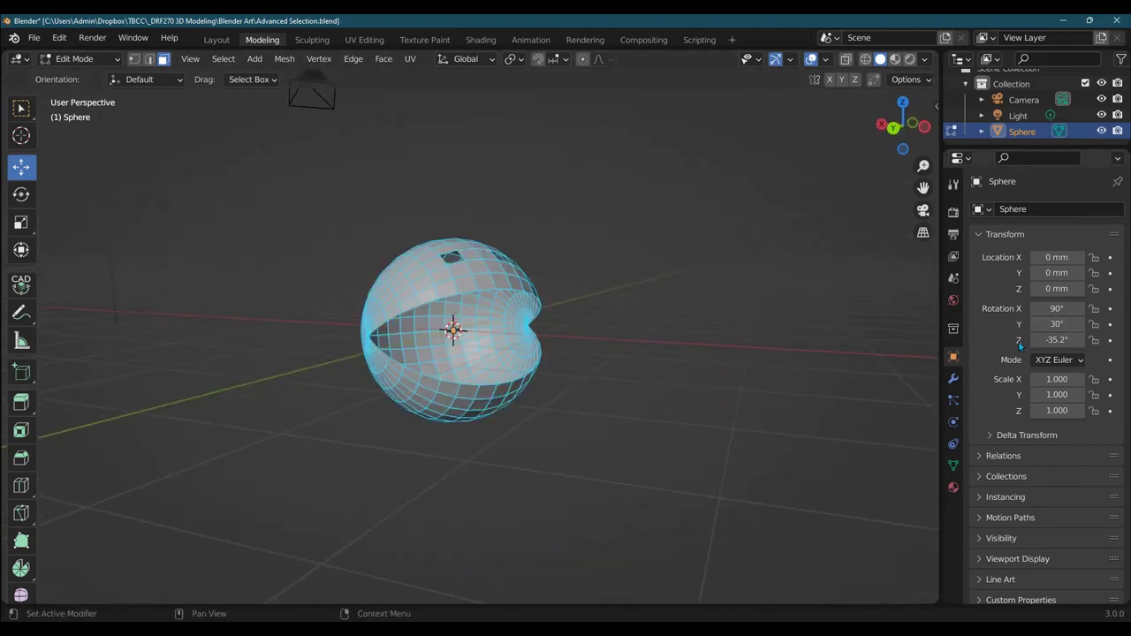
pyautogui.moveTo(699, 348); pyautogui.dragTo(765, 357, button='middle')
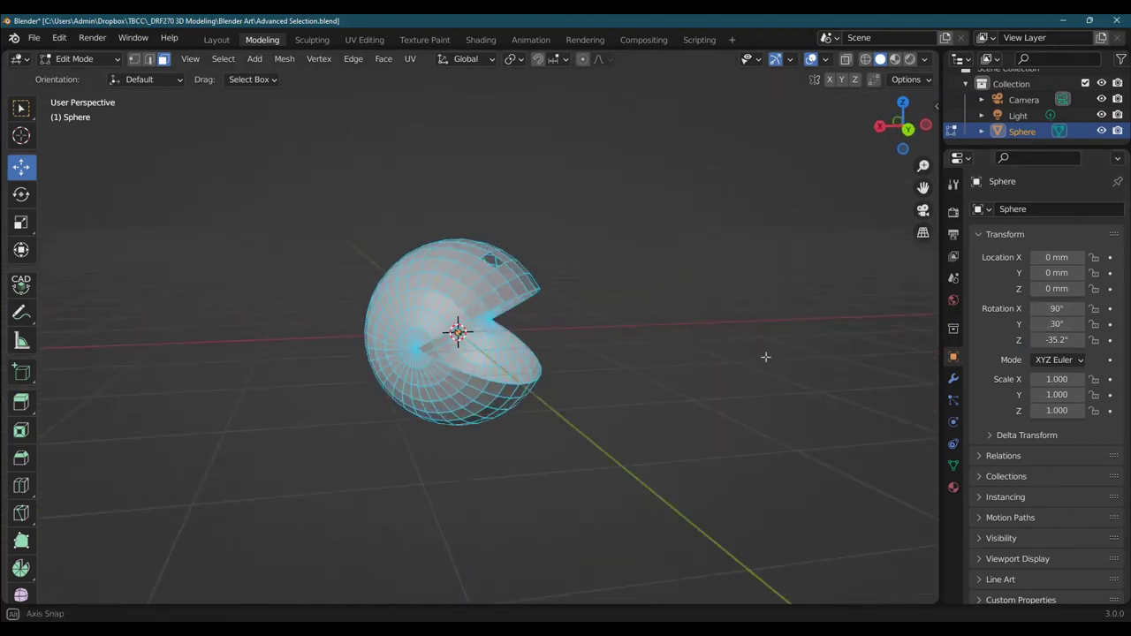